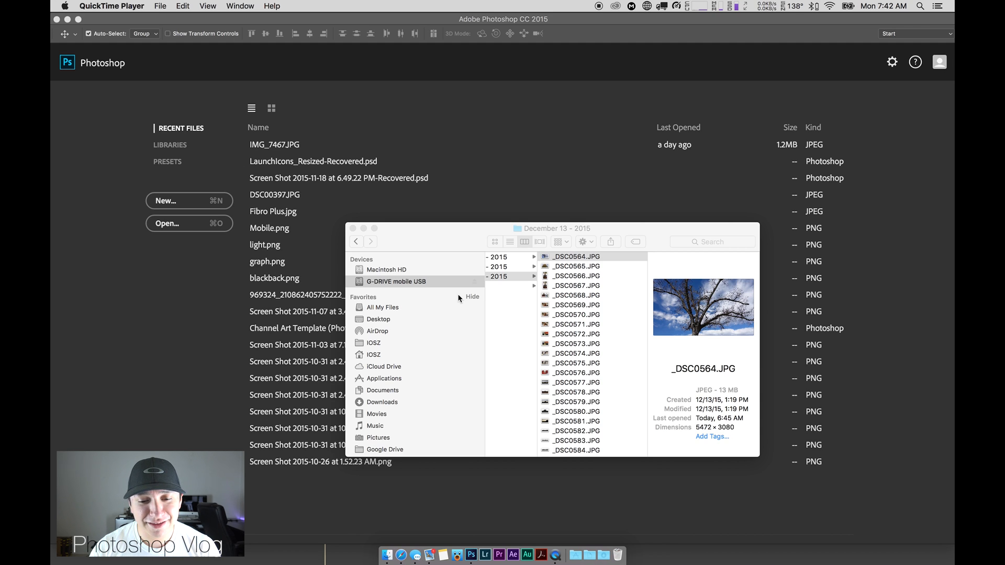
Move the Finder window clear of the recent files and display Photoshop's About information to check its version
{"action": "left_click", "coordinate": [461, 237]}
{"action": "left_click_drag", "start_coordinate": [460, 237], "coordinate": [353, 104]}
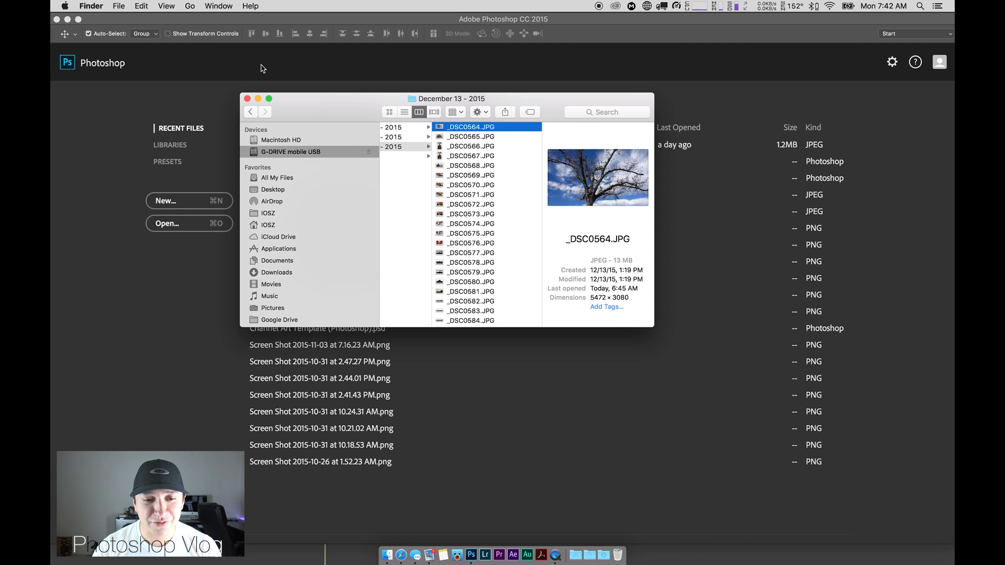
{"action": "left_click", "coordinate": [204, 93]}
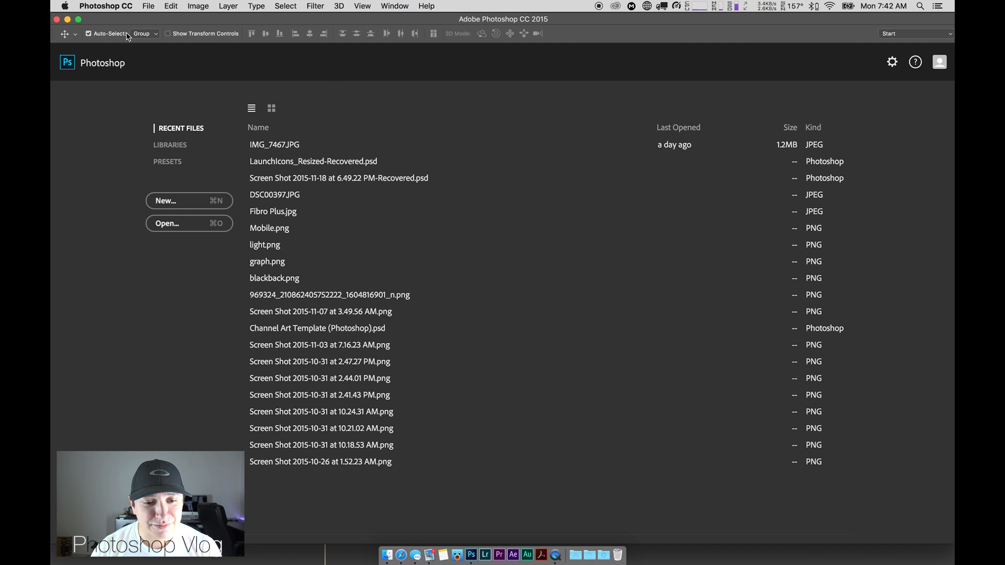
{"action": "left_click", "coordinate": [121, 6]}
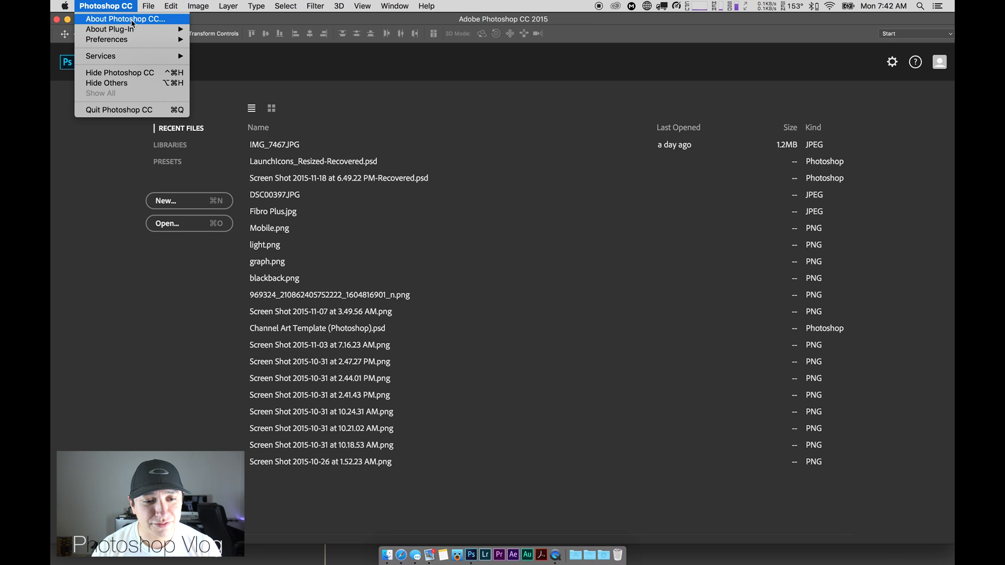
{"action": "left_click", "coordinate": [131, 20]}
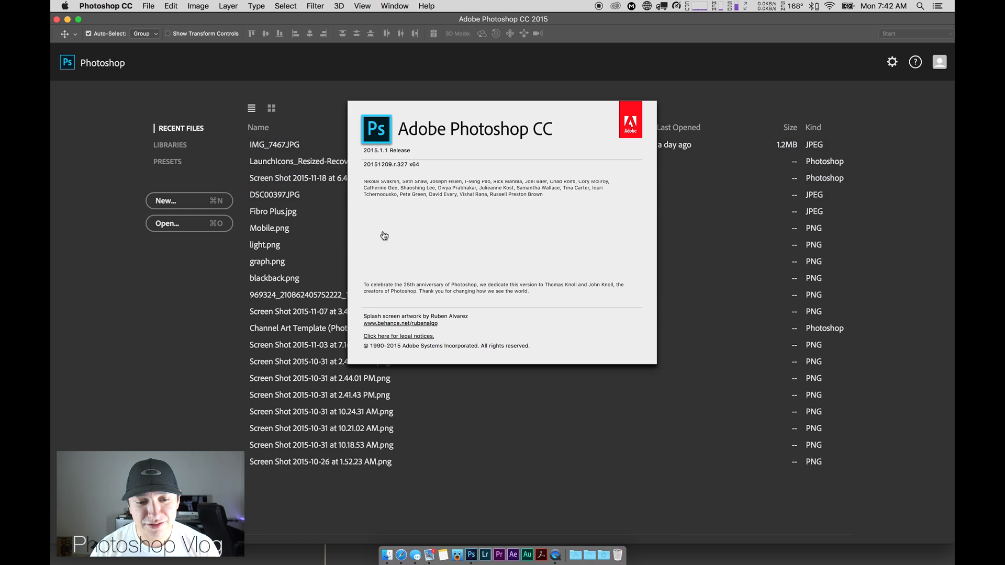
Preview _DSC0564.JPG from the December 13 - 2015 folder in Finder and open it in Photoshop
{"action": "left_click", "coordinate": [386, 555]}
{"action": "key", "text": "space"}
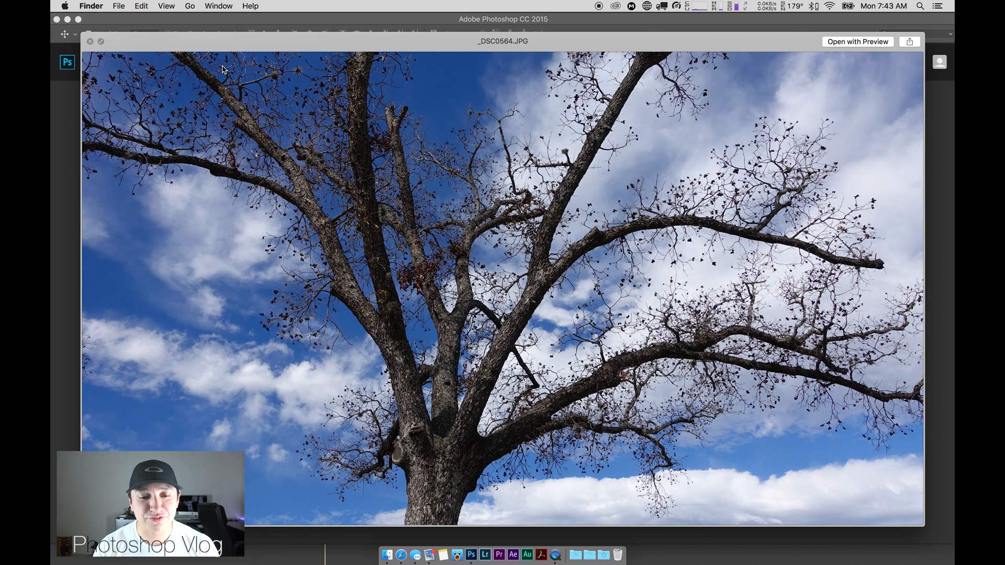
{"action": "key", "text": "space"}
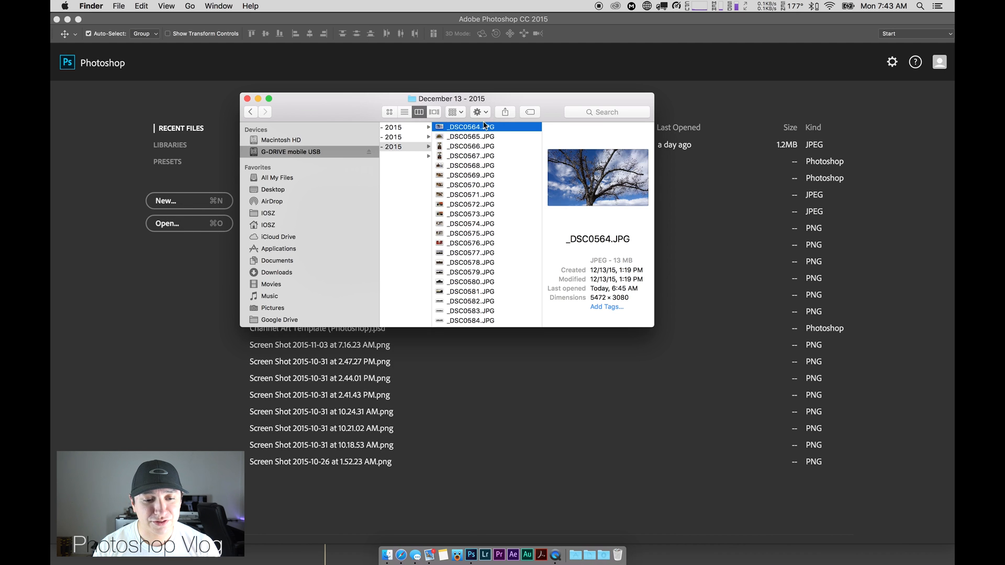
{"action": "left_click_drag", "start_coordinate": [469, 127], "coordinate": [474, 557]}
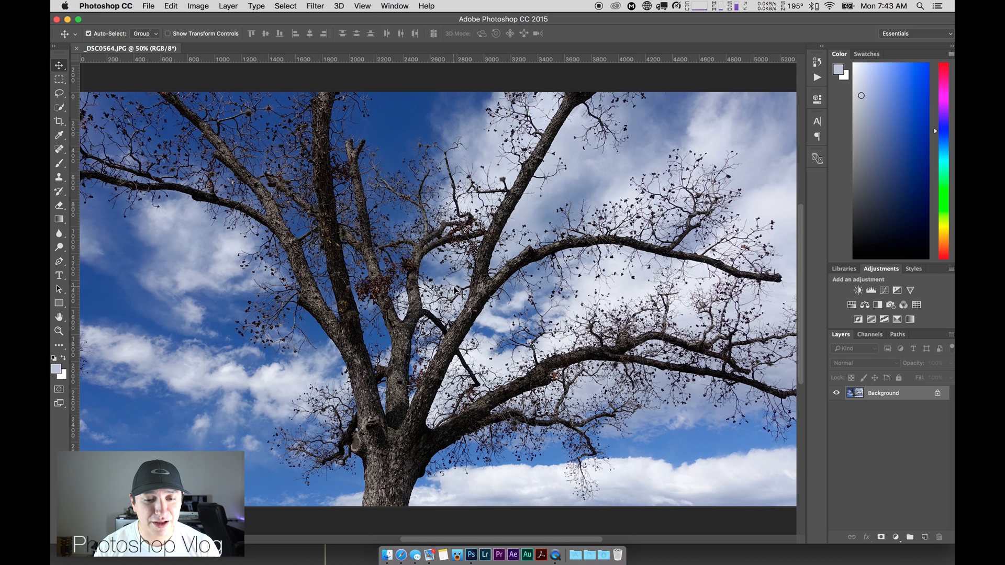
Choose the Background Eraser tool and convert the locked Background into a regular layer named Layer 0
{"action": "scroll", "coordinate": [452, 288], "scroll_direction": "down", "scroll_amount": 2}
{"action": "scroll", "coordinate": [500, 268], "scroll_direction": "up", "scroll_amount": 1}
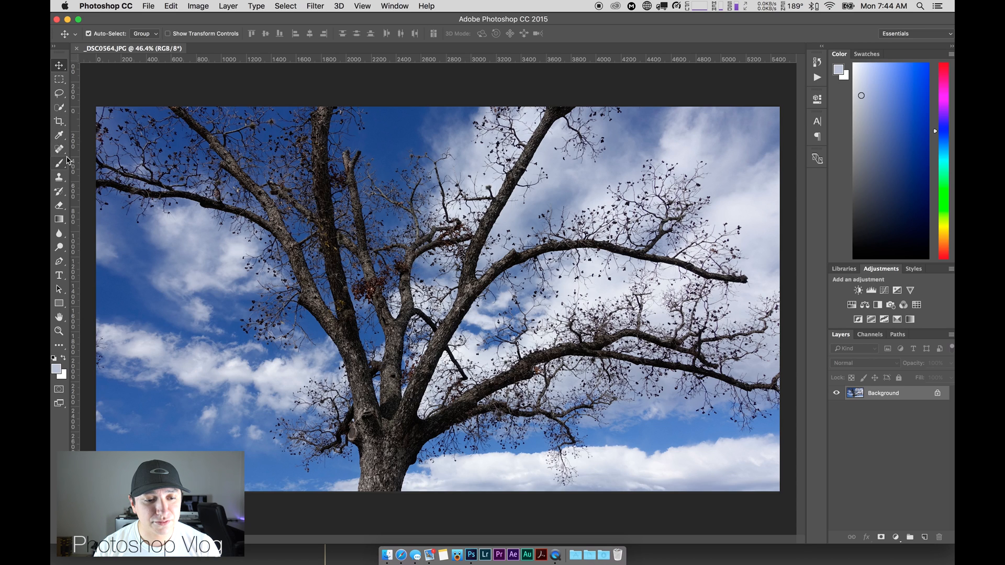
{"action": "left_click", "coordinate": [59, 206]}
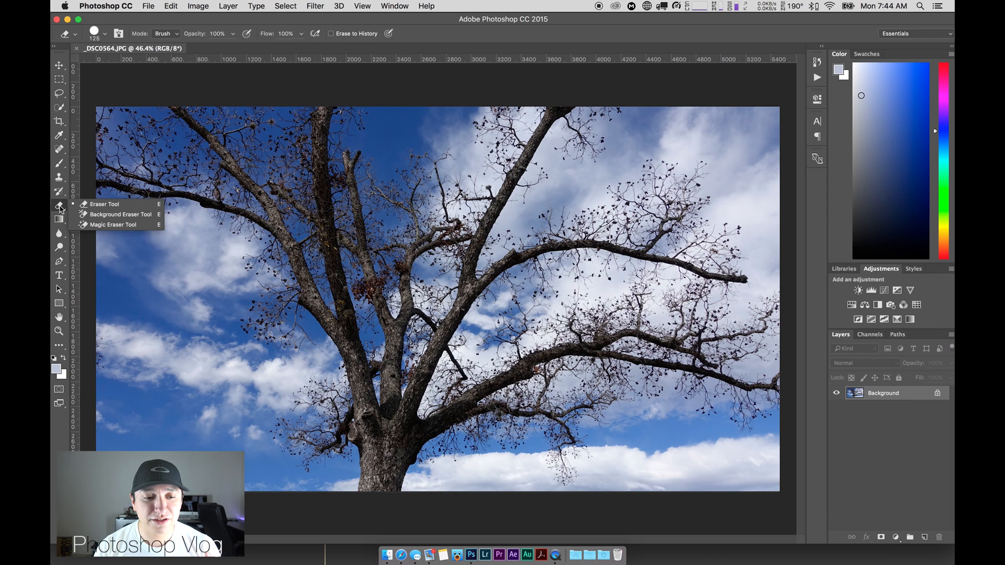
{"action": "left_click", "coordinate": [106, 218]}
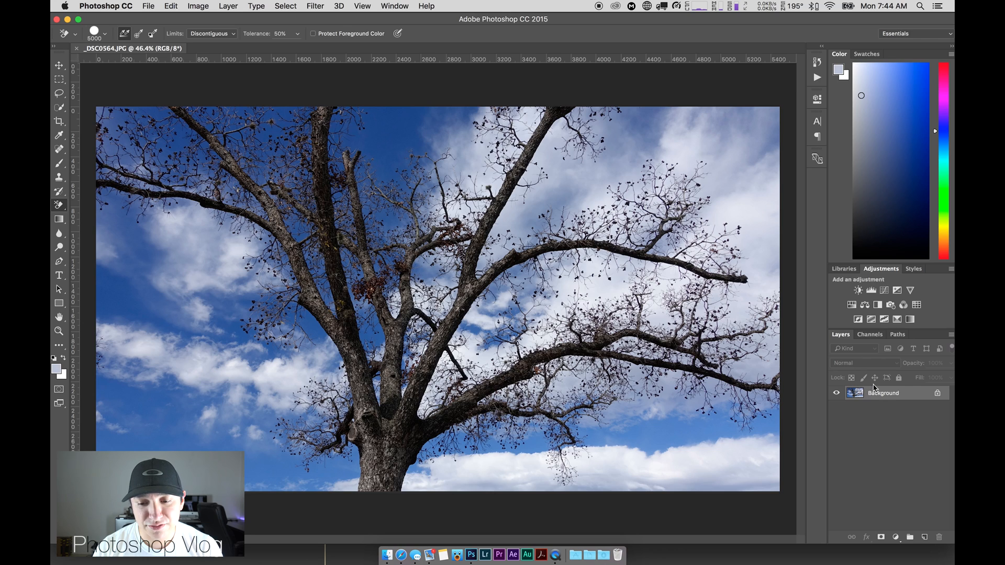
{"action": "double_click", "coordinate": [906, 395]}
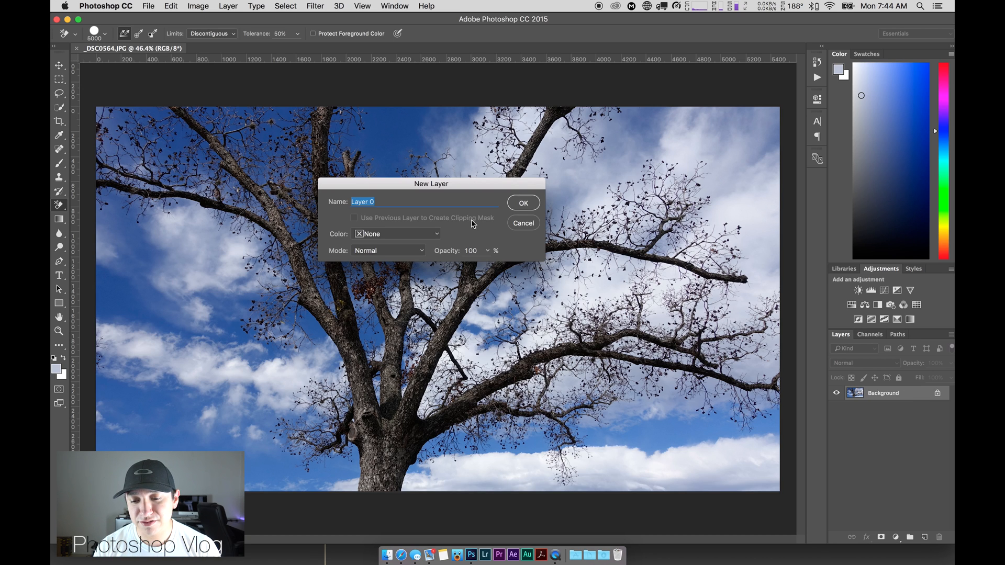
{"action": "left_click", "coordinate": [522, 208]}
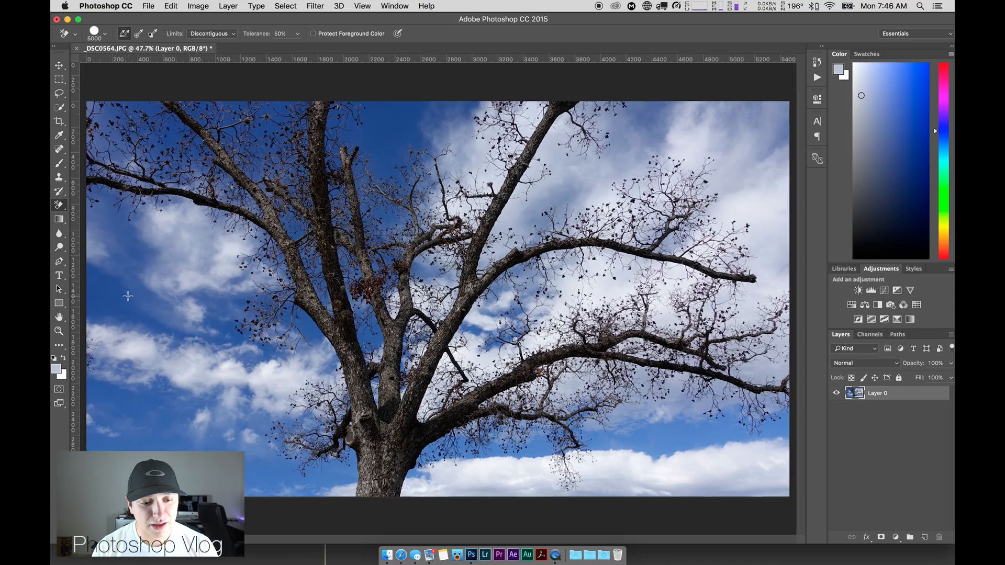
Sample the blue sky between the clouds near the photo's left edge as the foreground color
{"action": "scroll", "coordinate": [127, 296], "scroll_direction": "up", "scroll_amount": 4}
{"action": "left_click_drag", "start_coordinate": [245, 315], "coordinate": [591, 341]}
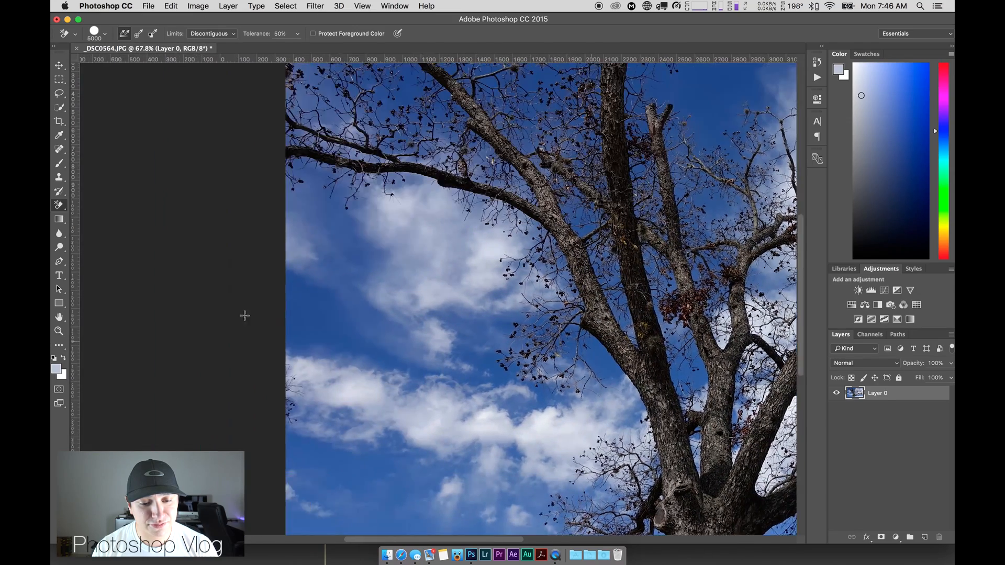
{"action": "scroll", "coordinate": [332, 331], "scroll_direction": "right", "scroll_amount": 2}
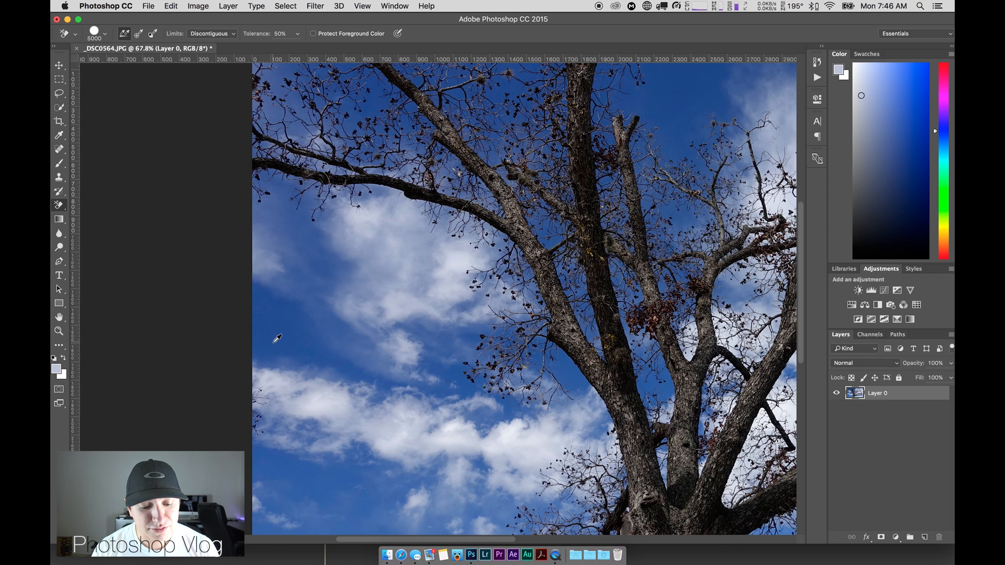
{"action": "left_click", "coordinate": [274, 342]}
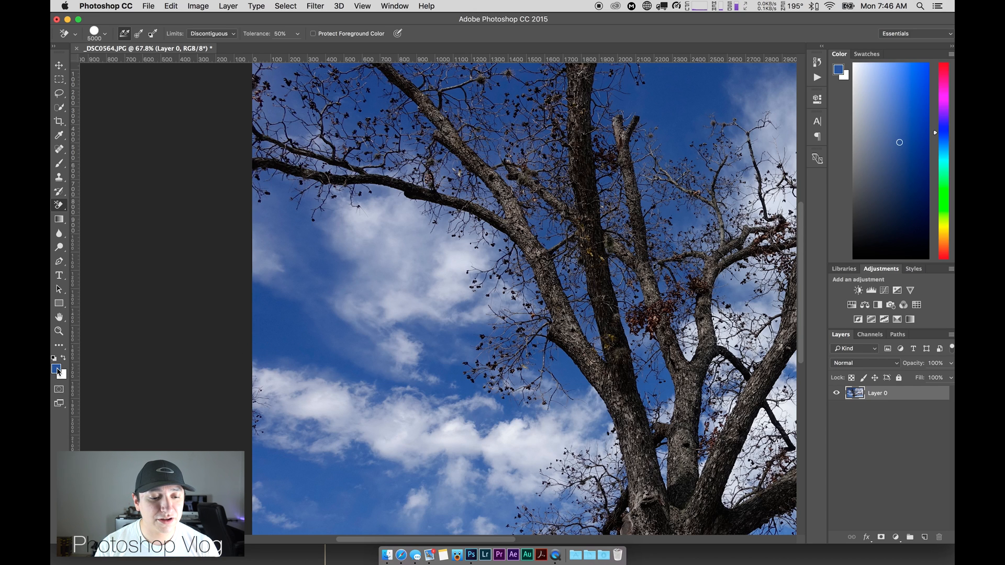
Check the Background Eraser's brush size against the whole photo and review its hardness and spacing settings
{"action": "scroll", "coordinate": [338, 316], "scroll_direction": "down", "scroll_amount": 6}
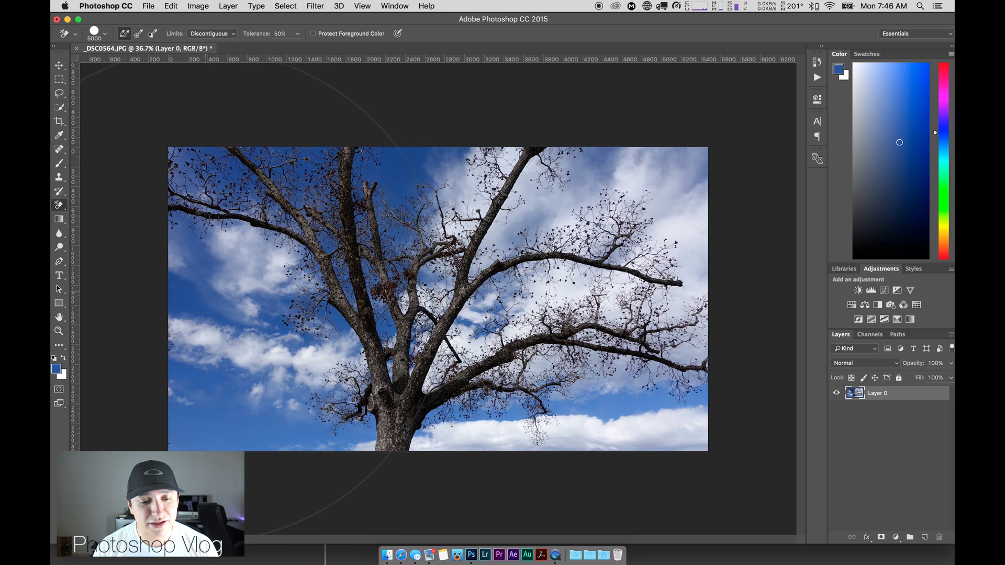
{"action": "scroll", "coordinate": [246, 307], "scroll_direction": "up", "scroll_amount": 2}
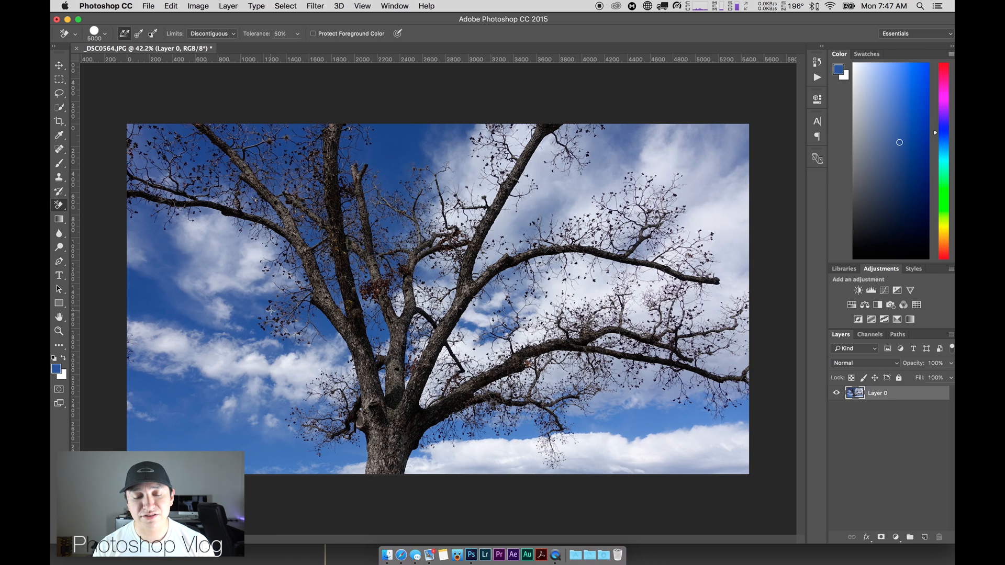
{"action": "scroll", "coordinate": [285, 293], "scroll_direction": "down", "scroll_amount": 2}
{"action": "scroll", "coordinate": [286, 293], "scroll_direction": "down", "scroll_amount": 3}
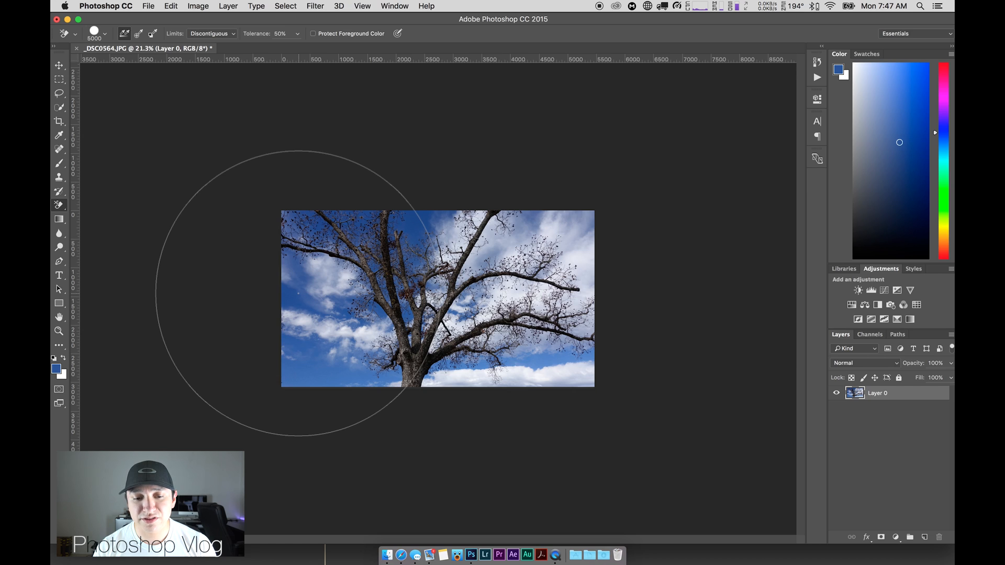
{"action": "left_click", "coordinate": [105, 34]}
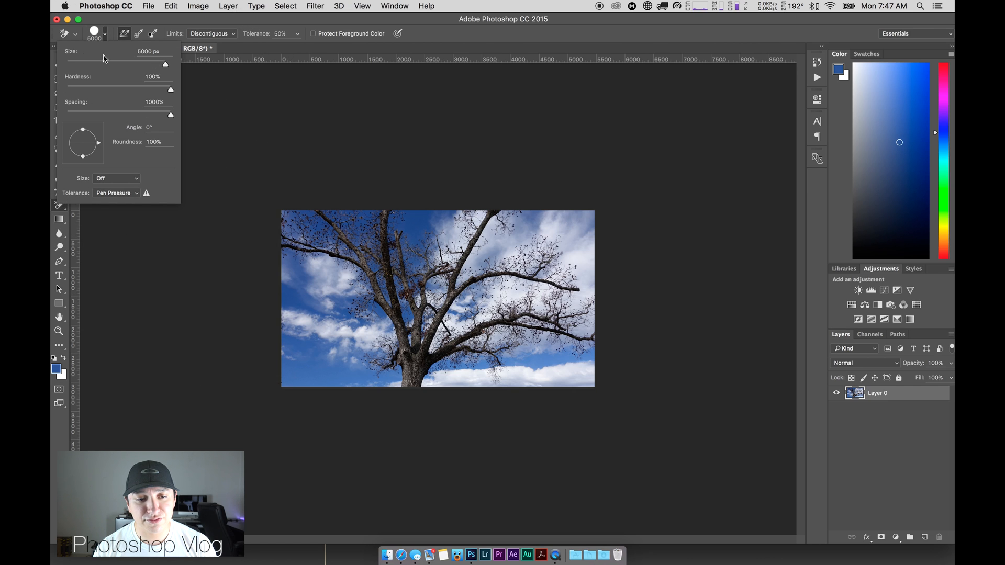
{"action": "left_click", "coordinate": [116, 25]}
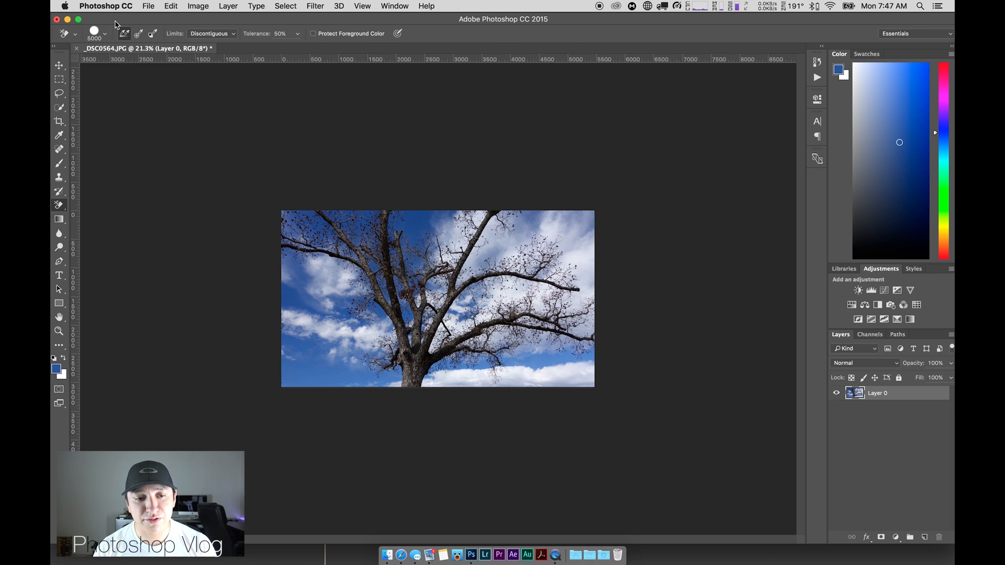
Try erasing the sky around the tree with the 5000 px Background Eraser at 50% tolerance, inspect the trunk, and undo the erasures
{"action": "scroll", "coordinate": [245, 273], "scroll_direction": "up", "scroll_amount": 5, "text": "alt"}
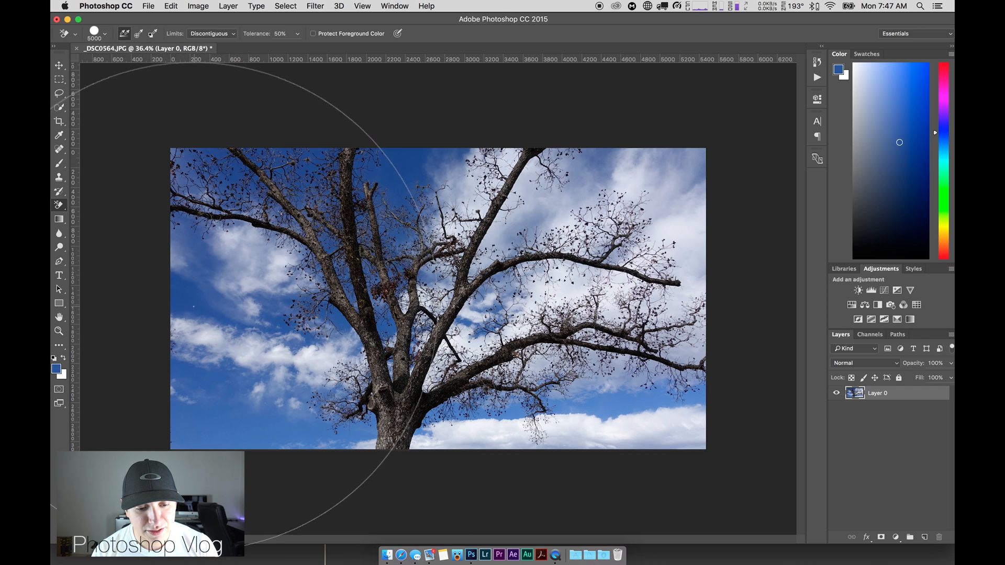
{"action": "left_click", "coordinate": [186, 301]}
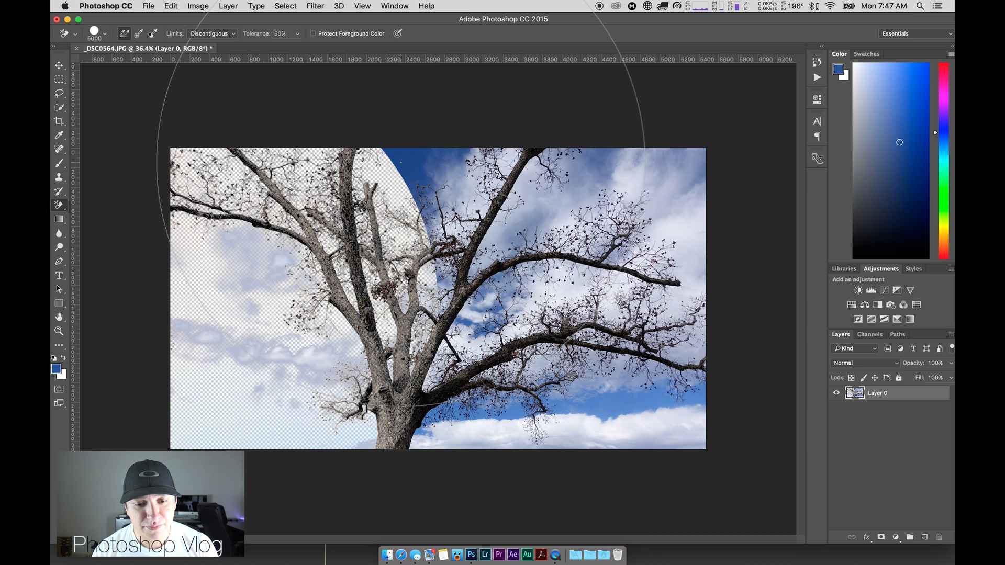
{"action": "left_click", "coordinate": [401, 162]}
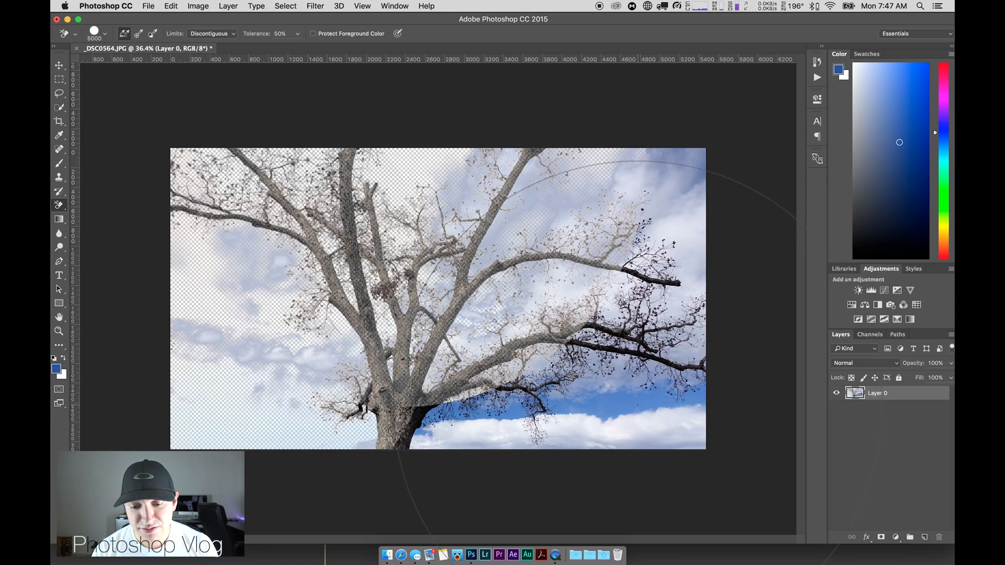
{"action": "scroll", "coordinate": [426, 300], "scroll_direction": "up", "scroll_amount": 5}
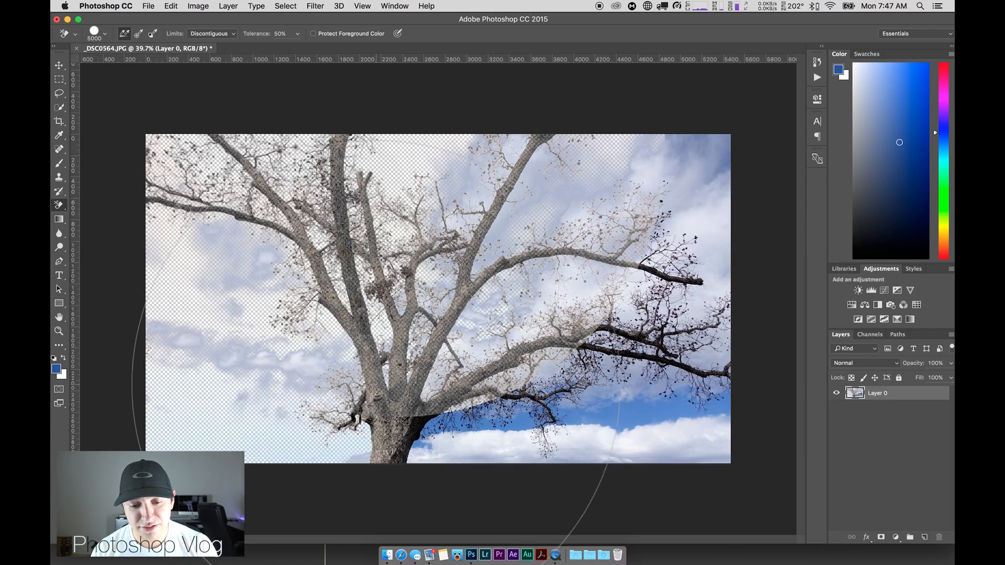
{"action": "scroll", "coordinate": [355, 330], "scroll_direction": "up", "scroll_amount": 5}
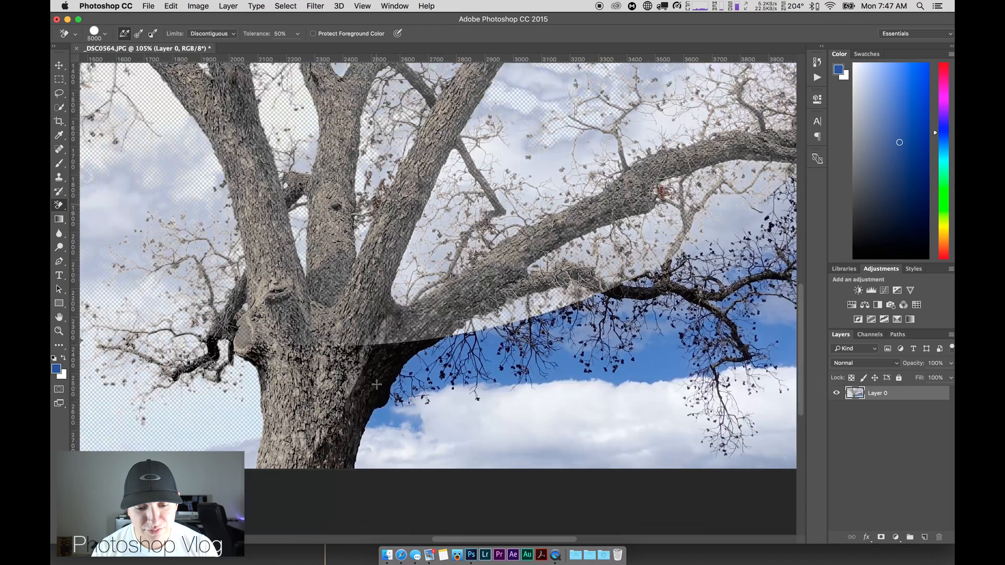
{"action": "scroll", "coordinate": [355, 329], "scroll_direction": "down", "scroll_amount": 3}
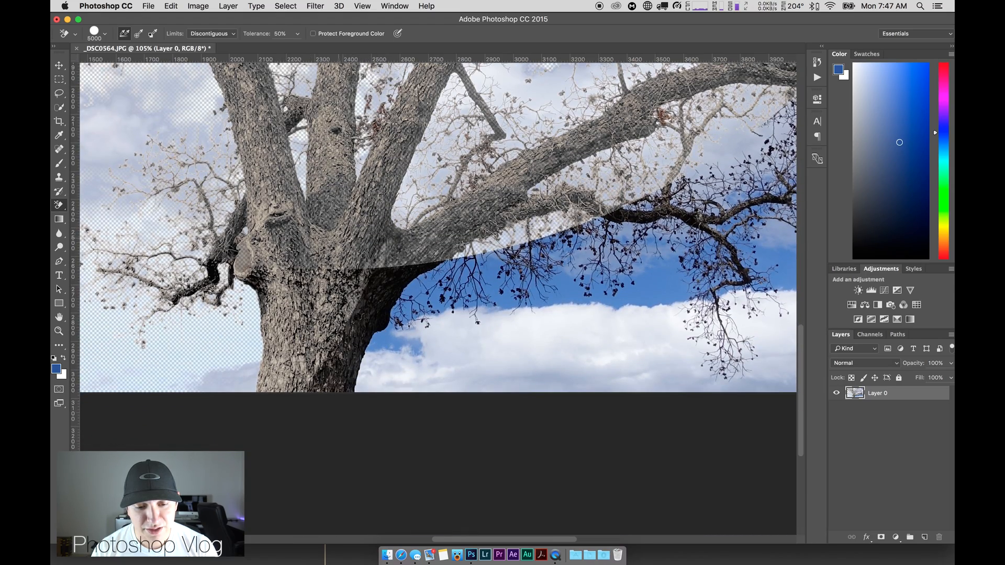
{"action": "scroll", "coordinate": [338, 191], "scroll_direction": "down", "scroll_amount": 5}
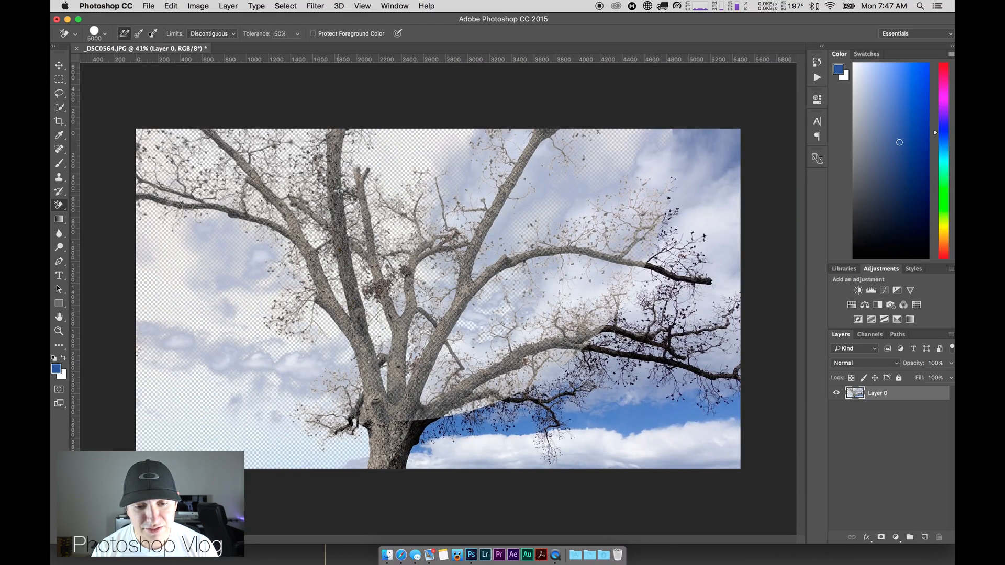
{"action": "key", "text": "super+alt+z"}
{"action": "key", "text": "super+alt+z"}
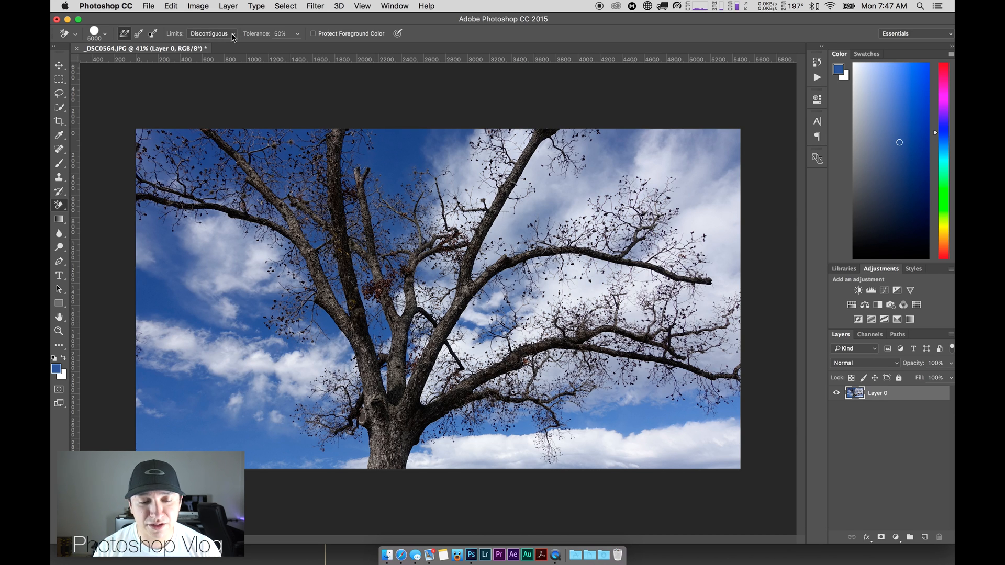
Set the Background Eraser's tolerance to 30%
{"action": "left_click", "coordinate": [298, 34]}
{"action": "left_click_drag", "start_coordinate": [297, 47], "coordinate": [288, 50]}
{"action": "left_click", "coordinate": [238, 92]}
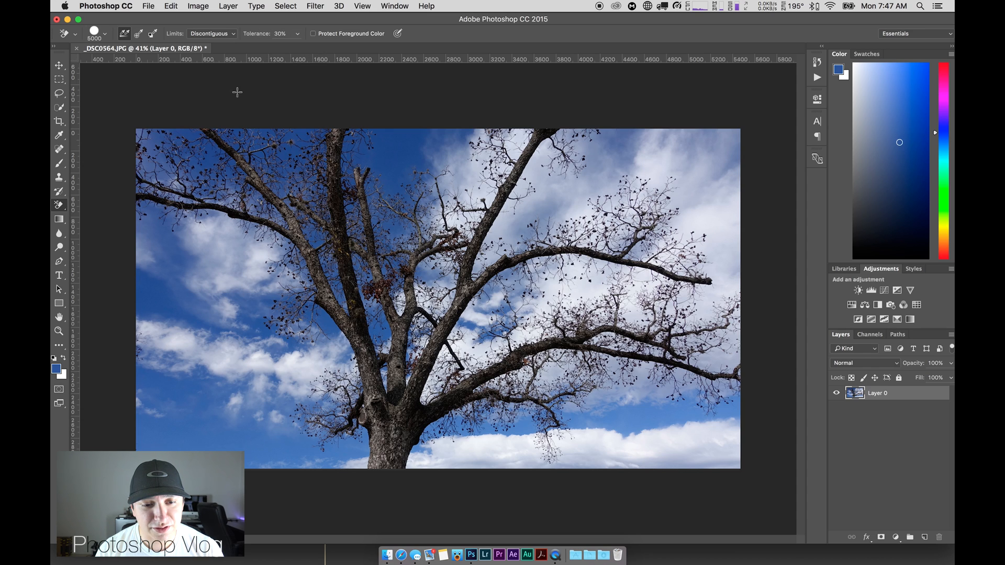
Erase the blue sky and clouds on the photo's left, upper middle and lower right with the Background Eraser at 30% tolerance
{"action": "left_click", "coordinate": [158, 296]}
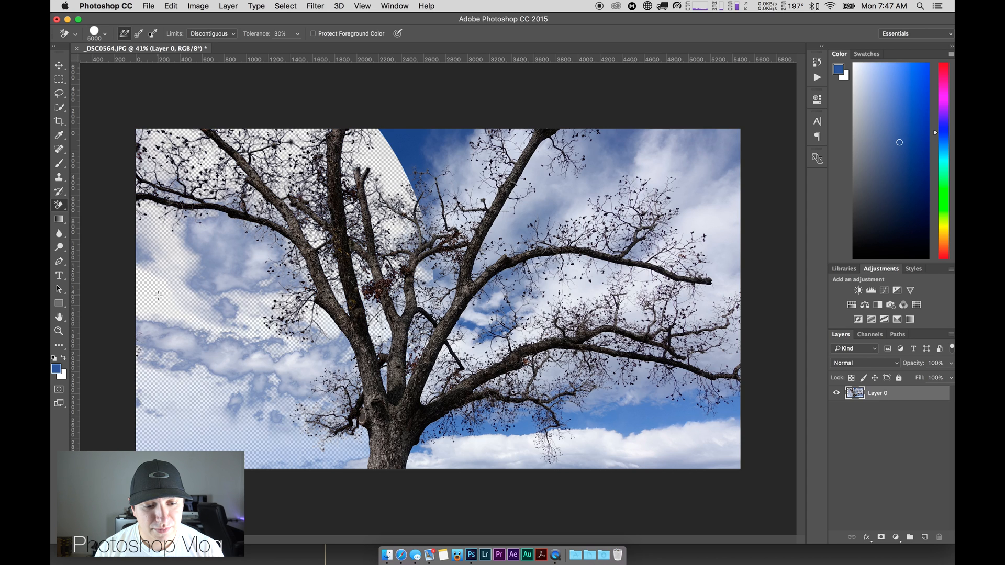
{"action": "left_click", "coordinate": [407, 137]}
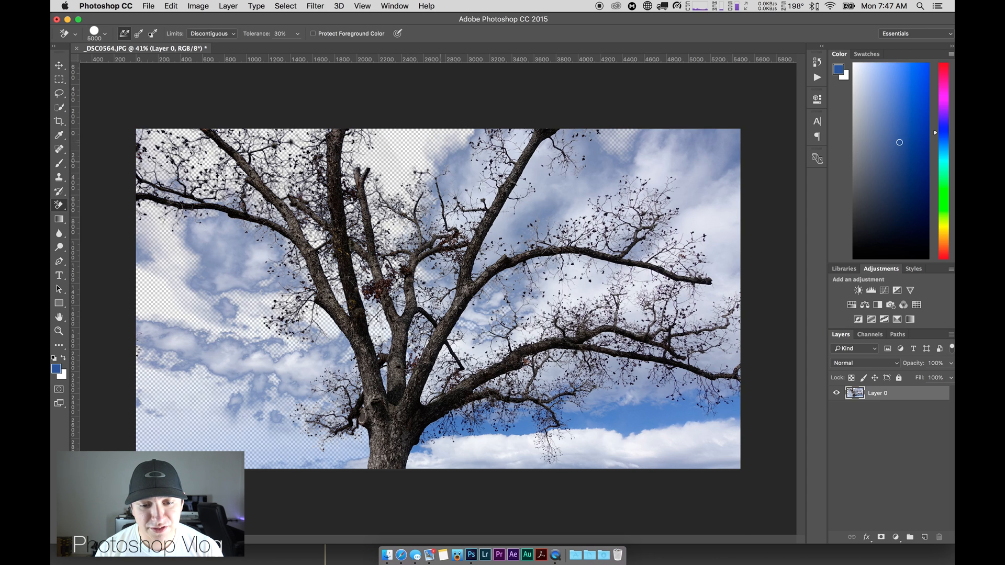
{"action": "left_click", "coordinate": [632, 416]}
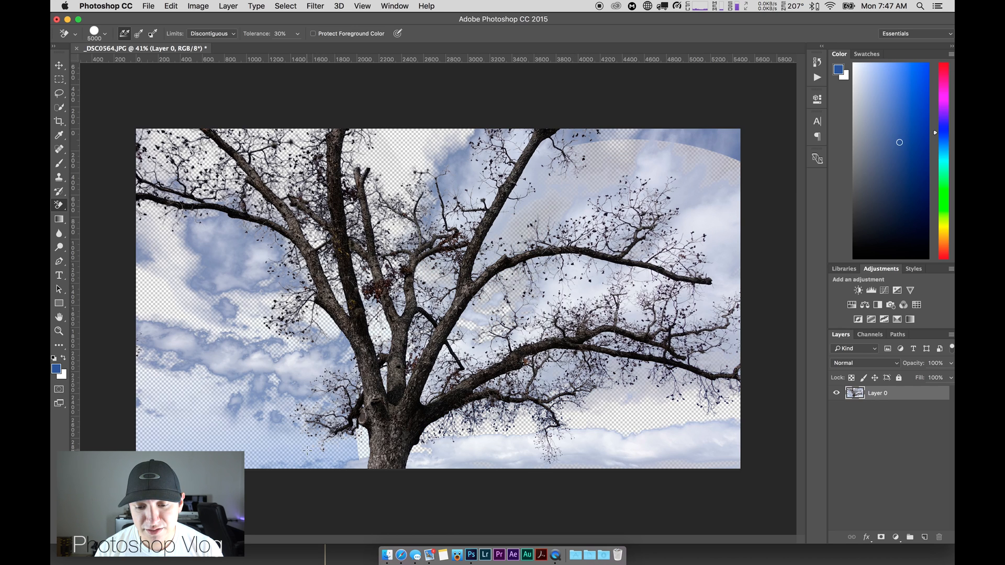
{"action": "left_click", "coordinate": [266, 453]}
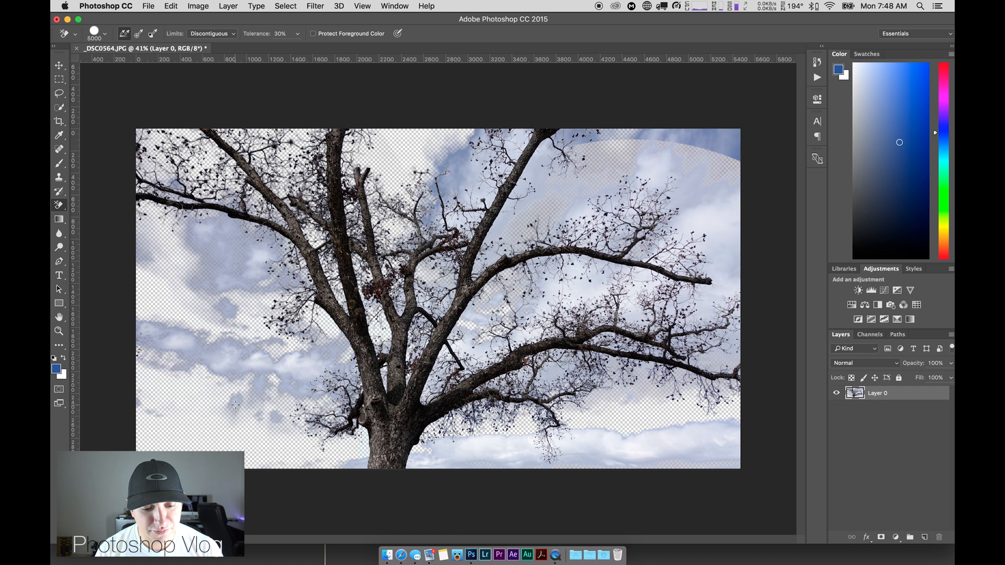
{"action": "left_click", "coordinate": [193, 346]}
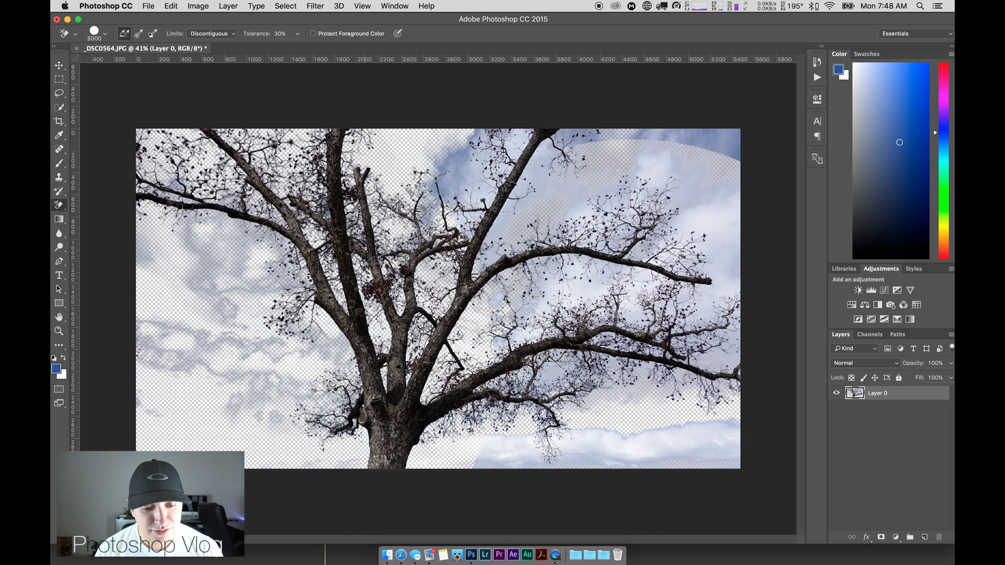
{"action": "left_click", "coordinate": [614, 443]}
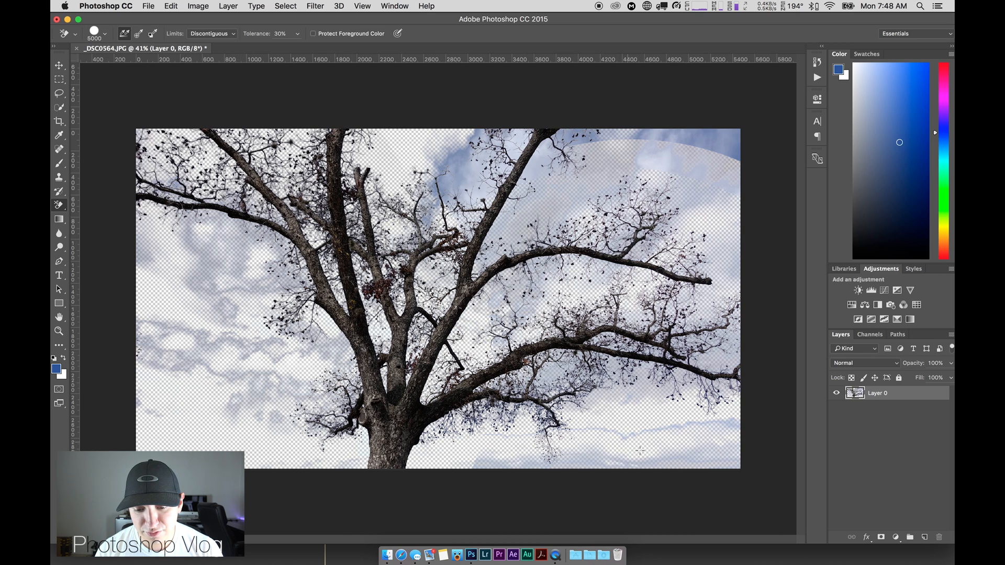
{"action": "left_click", "coordinate": [643, 415]}
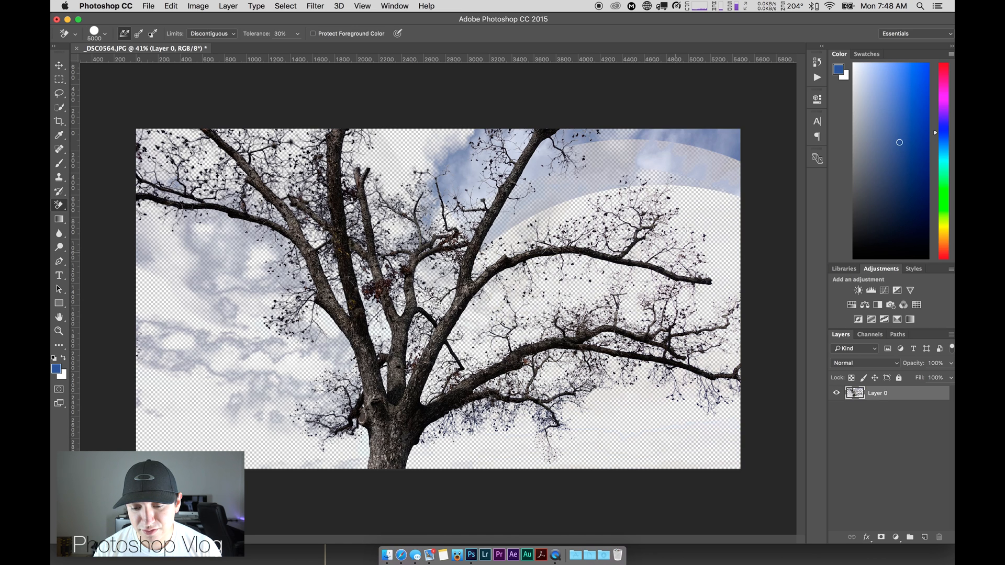
Erase the remaining sky patches in the photo's upper right, between the central branches and along its left edge
{"action": "left_click", "coordinate": [706, 163]}
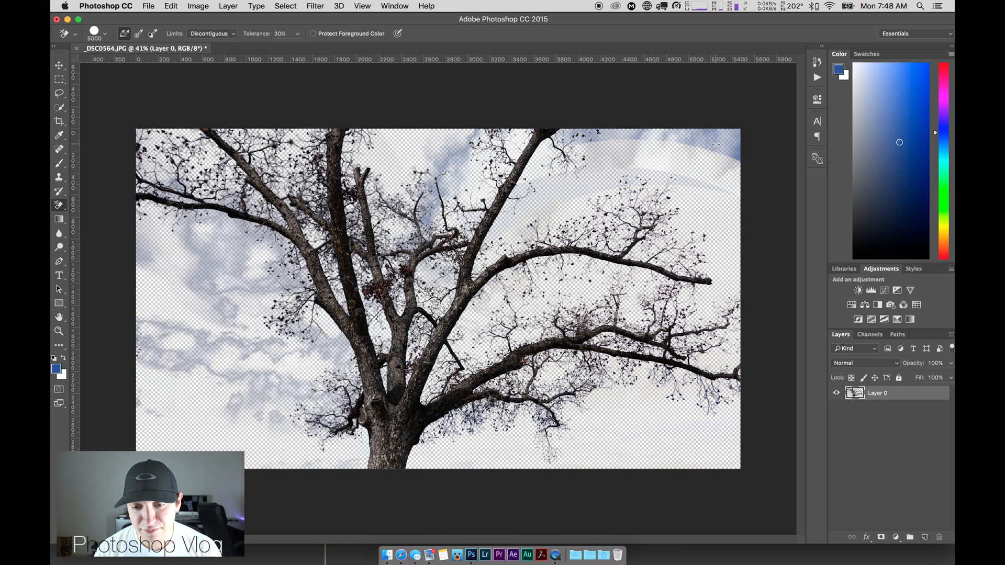
{"action": "left_click", "coordinate": [709, 140]}
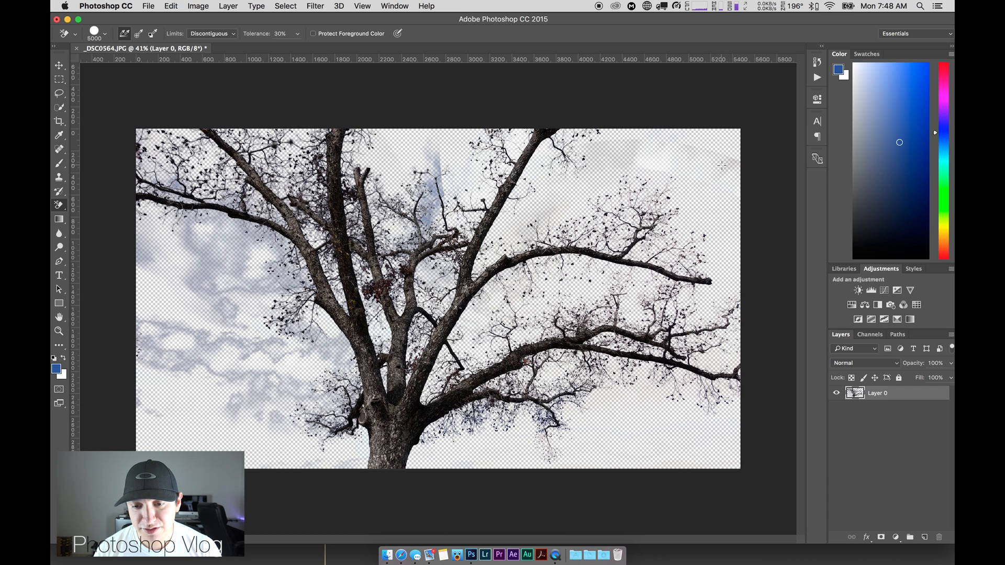
{"action": "left_click_drag", "start_coordinate": [721, 166], "coordinate": [663, 154]}
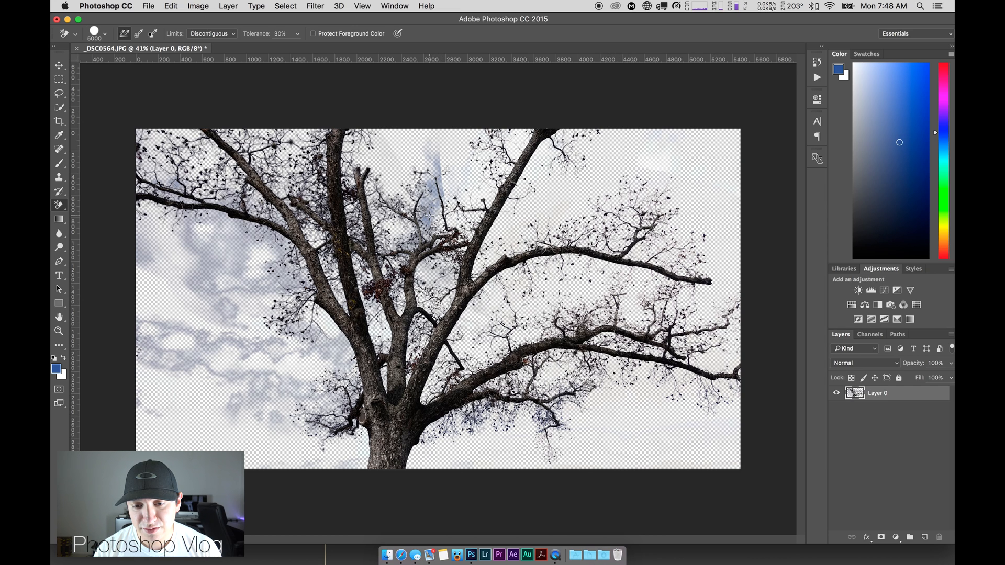
{"action": "left_click_drag", "start_coordinate": [428, 216], "coordinate": [293, 248]}
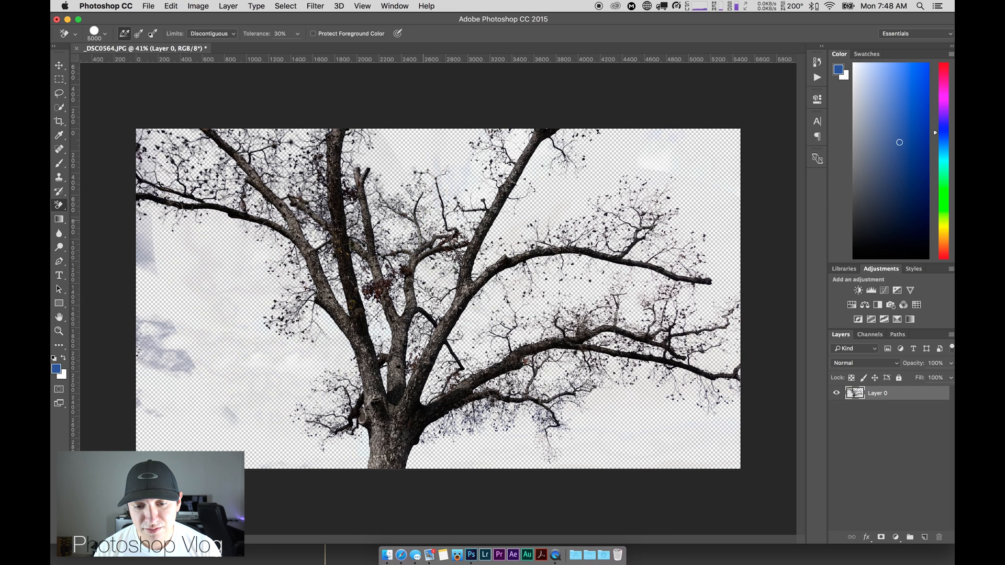
{"action": "left_click", "coordinate": [148, 258]}
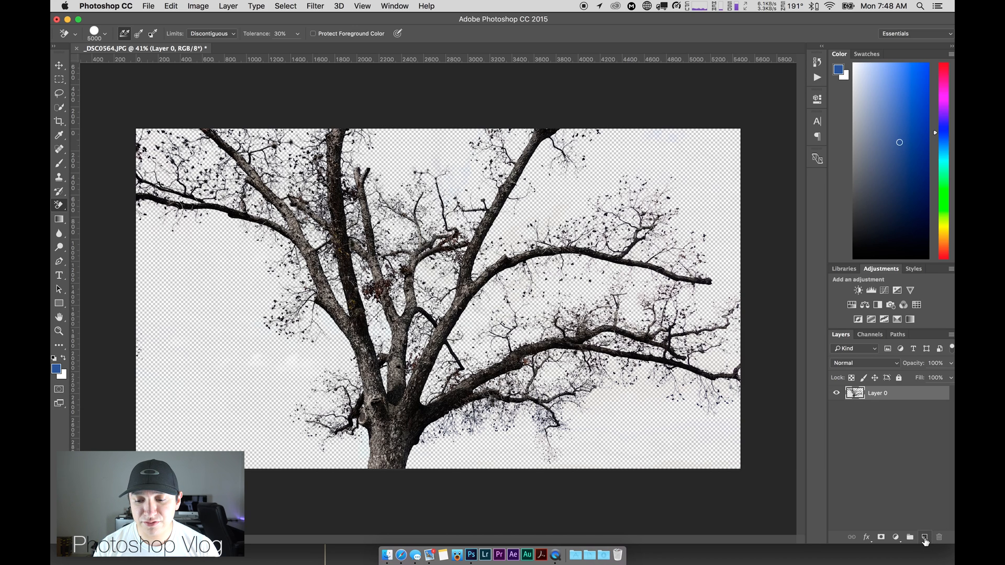
Add a new layer beneath the tree layer and select the whole canvas with the Rectangular Marquee
{"action": "left_click", "coordinate": [925, 539]}
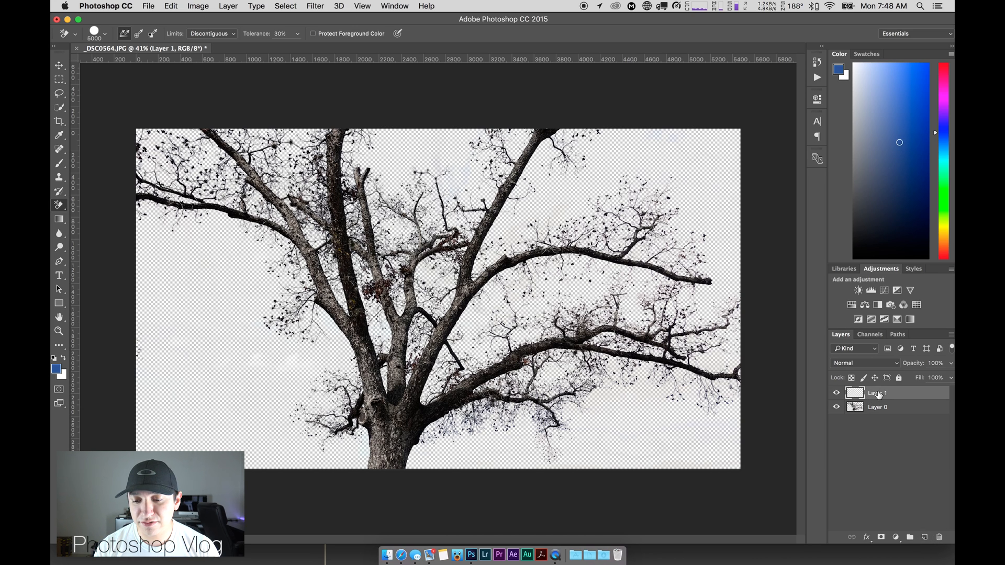
{"action": "left_click_drag", "start_coordinate": [877, 397], "coordinate": [871, 417]}
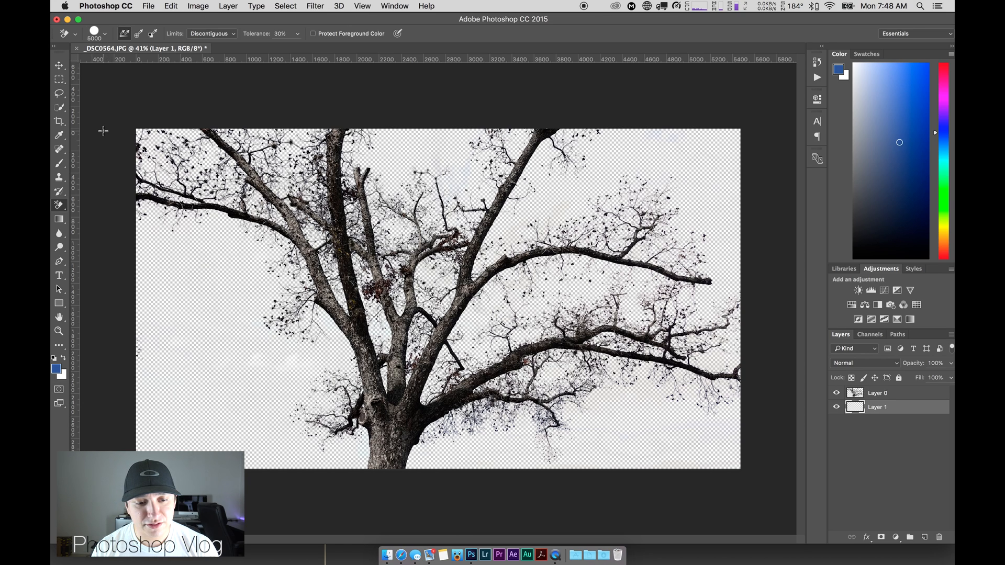
{"action": "key", "text": "m"}
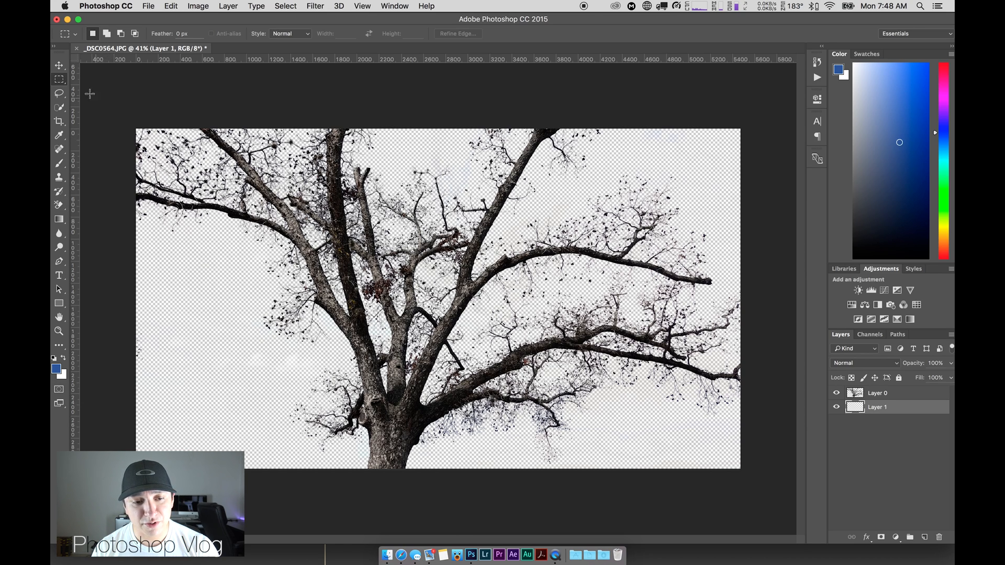
{"action": "left_click", "coordinate": [62, 81]}
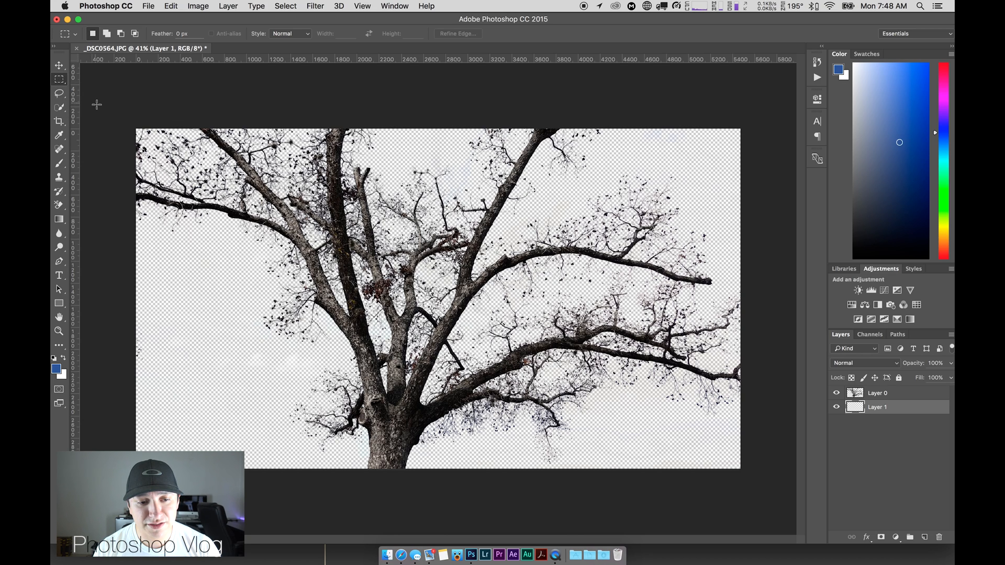
{"action": "left_click_drag", "start_coordinate": [136, 129], "coordinate": [742, 466]}
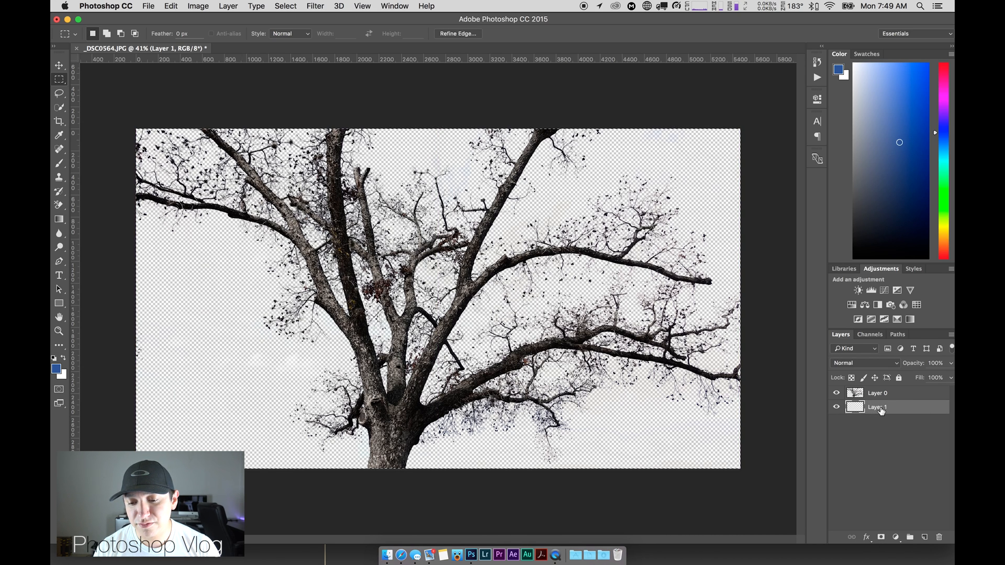
Fill the selection on Layer 1 with white (ffffff) at 100% opacity in Normal mode, and deselect
{"action": "left_click", "coordinate": [146, 6]}
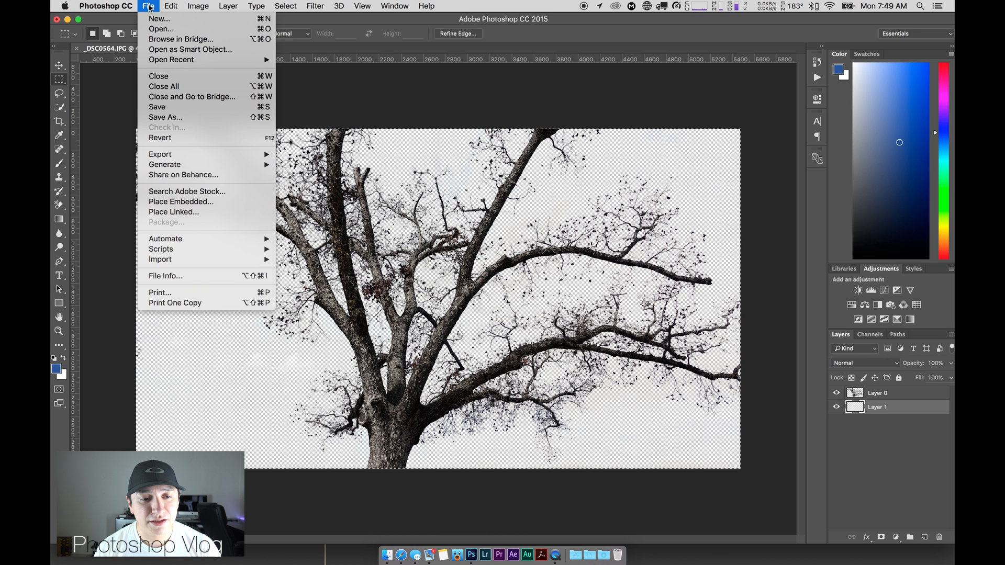
{"action": "mouse_move", "coordinate": [171, 6]}
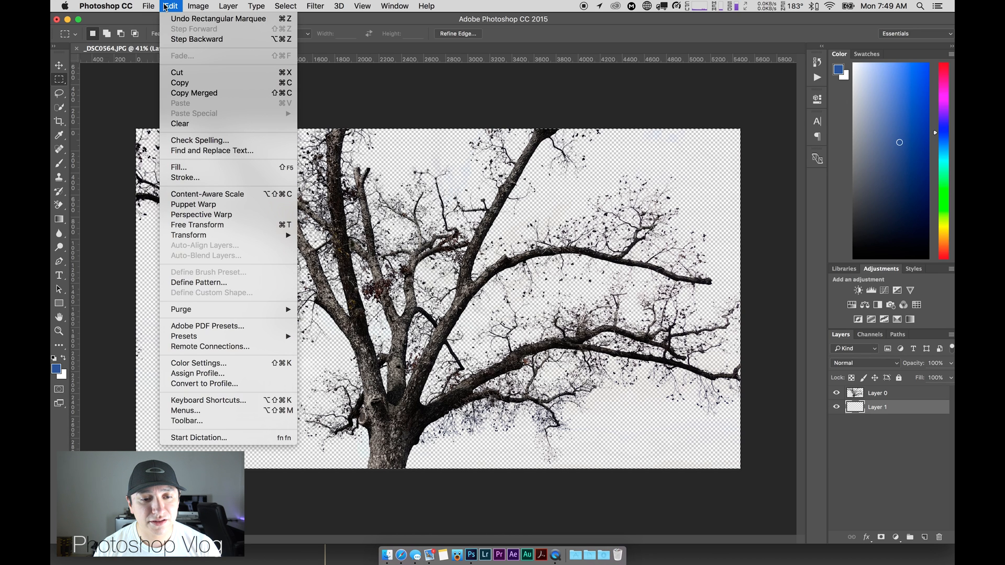
{"action": "left_click", "coordinate": [197, 167]}
{"action": "left_click", "coordinate": [547, 387]}
{"action": "left_click", "coordinate": [548, 388]}
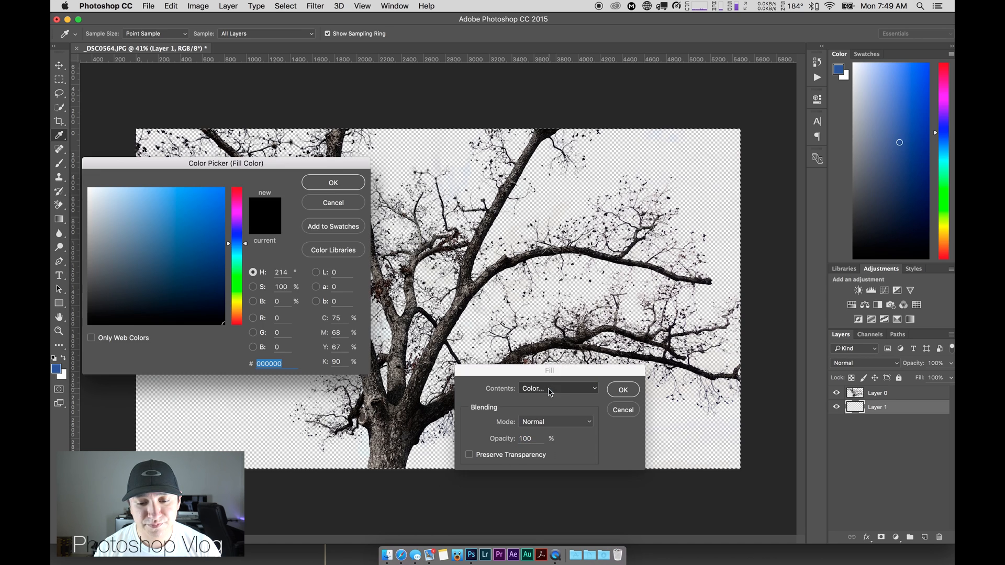
{"action": "mouse_move", "coordinate": [188, 223]}
{"action": "left_mouse_down"}
{"action": "mouse_move", "coordinate": [131, 218]}
{"action": "mouse_move", "coordinate": [69, 156]}
{"action": "left_mouse_up"}
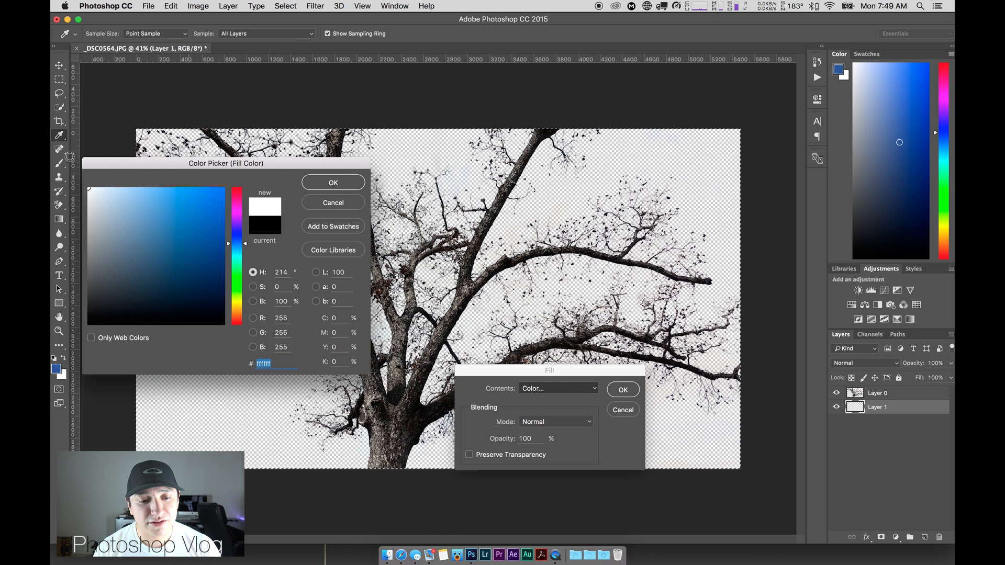
{"action": "left_click", "coordinate": [333, 182]}
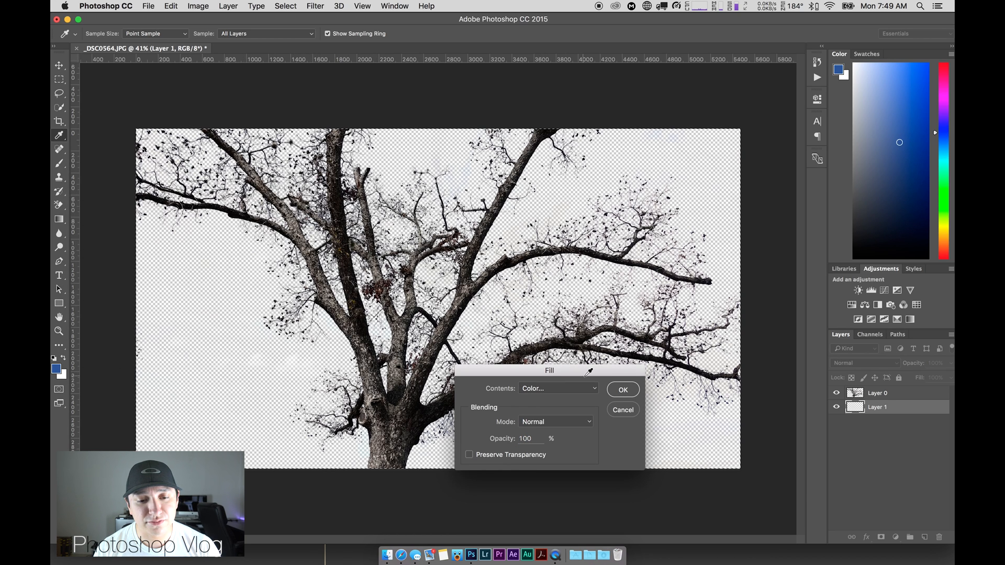
{"action": "left_click", "coordinate": [623, 390]}
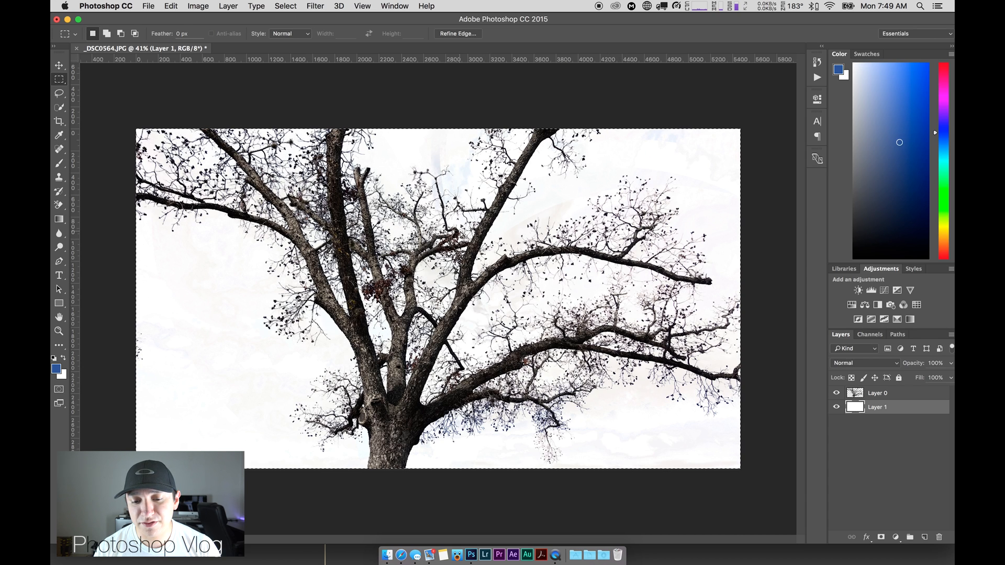
{"action": "key", "text": "super+d"}
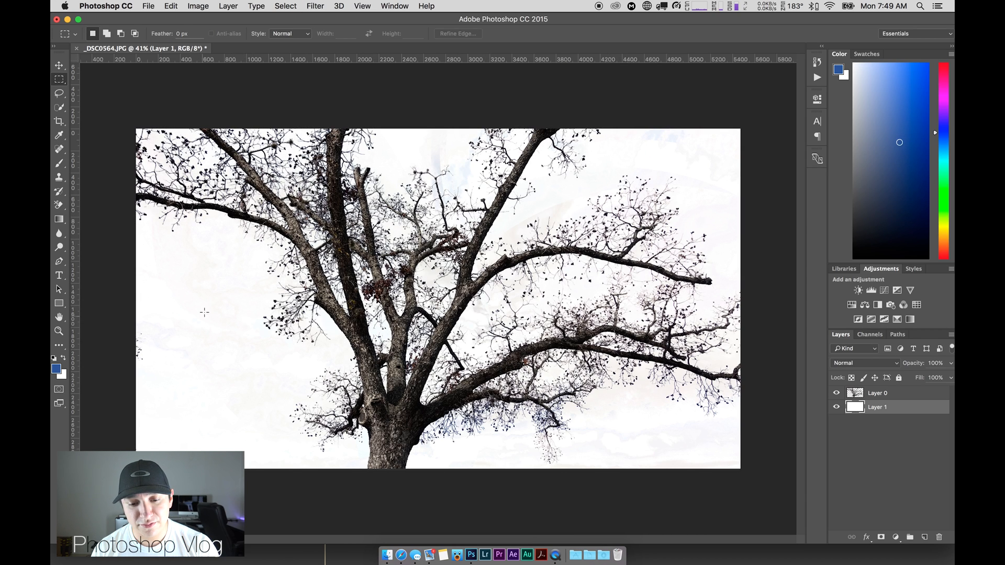
Add another layer beneath the white layer and select the whole canvas with the Rectangular Marquee
{"action": "left_click", "coordinate": [925, 537]}
{"action": "left_click_drag", "start_coordinate": [876, 413], "coordinate": [876, 437]}
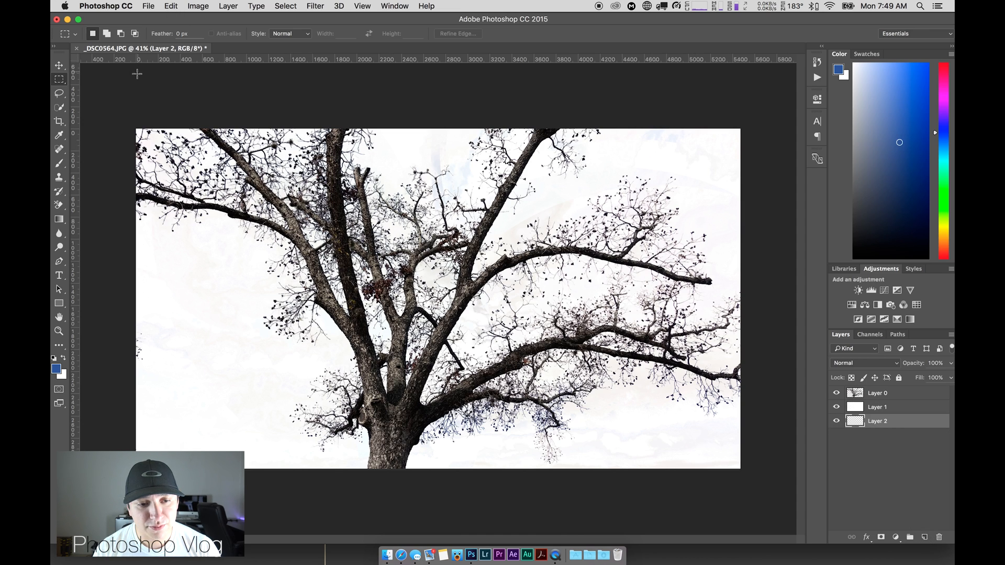
{"action": "left_click_drag", "start_coordinate": [112, 103], "coordinate": [778, 562]}
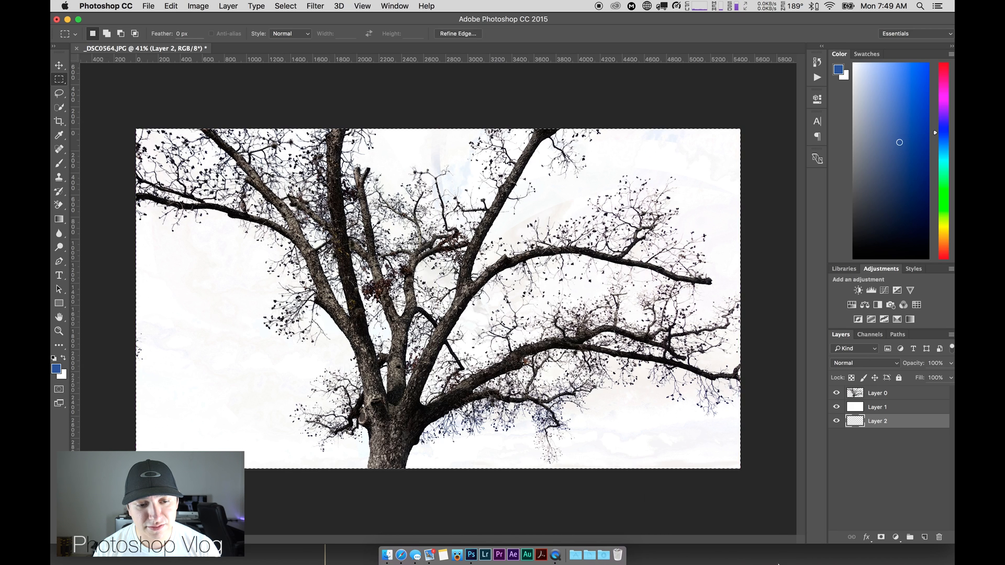
Fill the selection on Layer 2 with black (000000) at 100% opacity in Normal mode, and deselect
{"action": "left_click", "coordinate": [173, 6]}
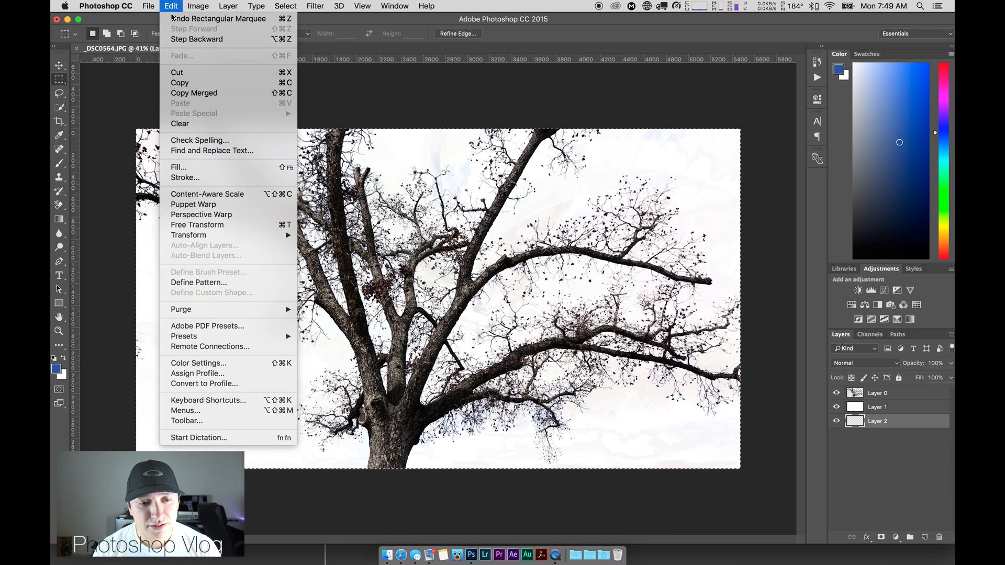
{"action": "left_click", "coordinate": [190, 168]}
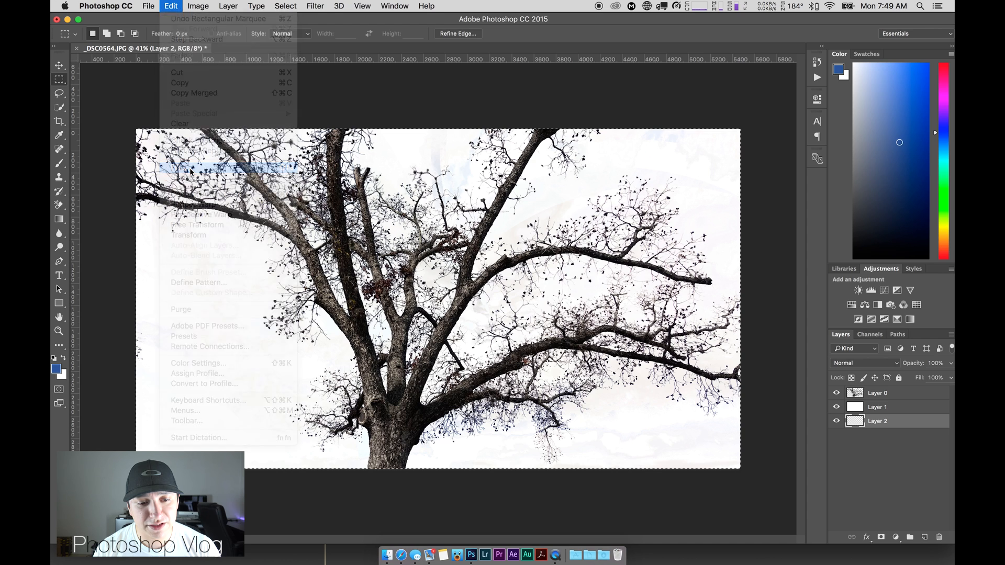
{"action": "left_click", "coordinate": [535, 395]}
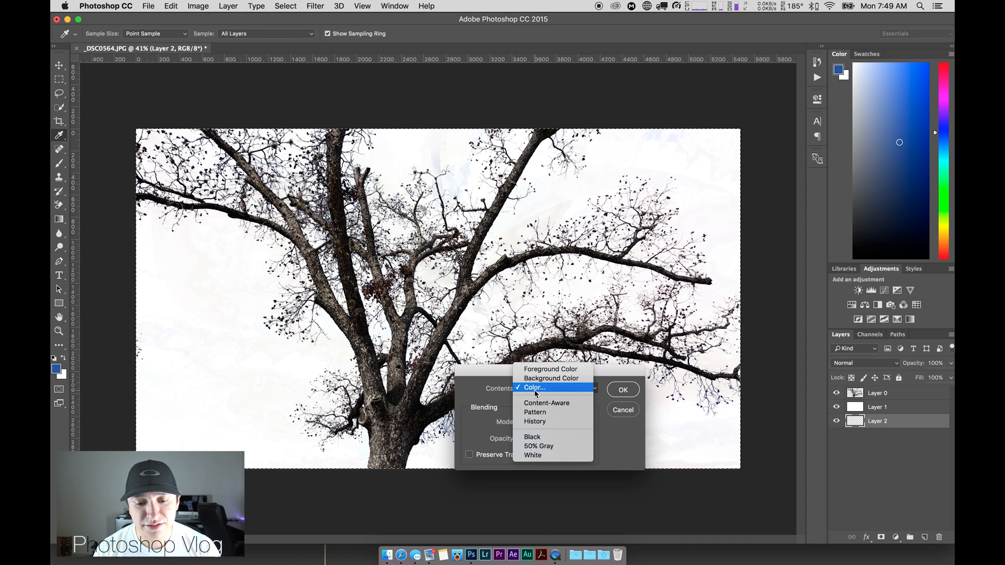
{"action": "left_click", "coordinate": [533, 387]}
{"action": "type", "text": "000000"}
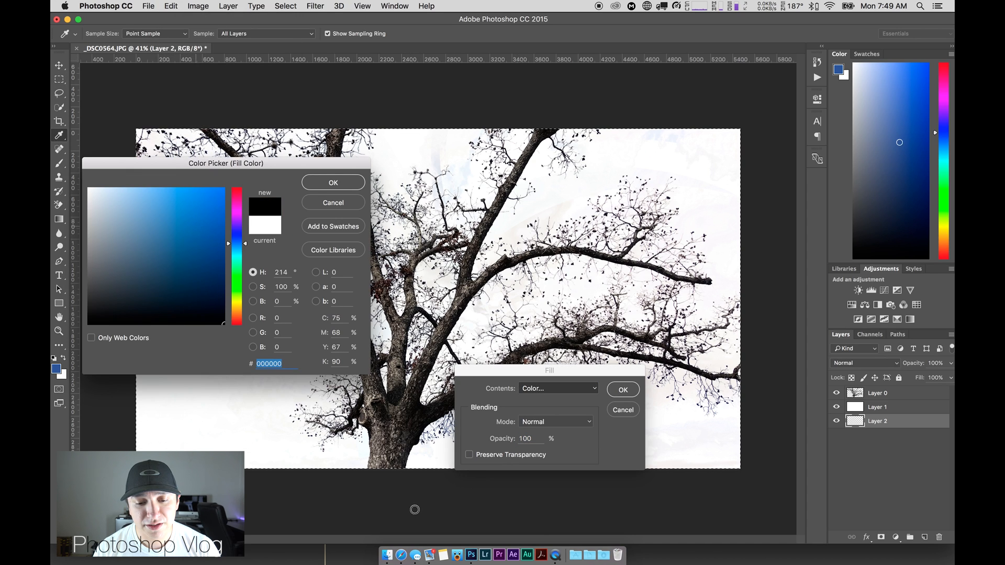
{"action": "left_click", "coordinate": [321, 182]}
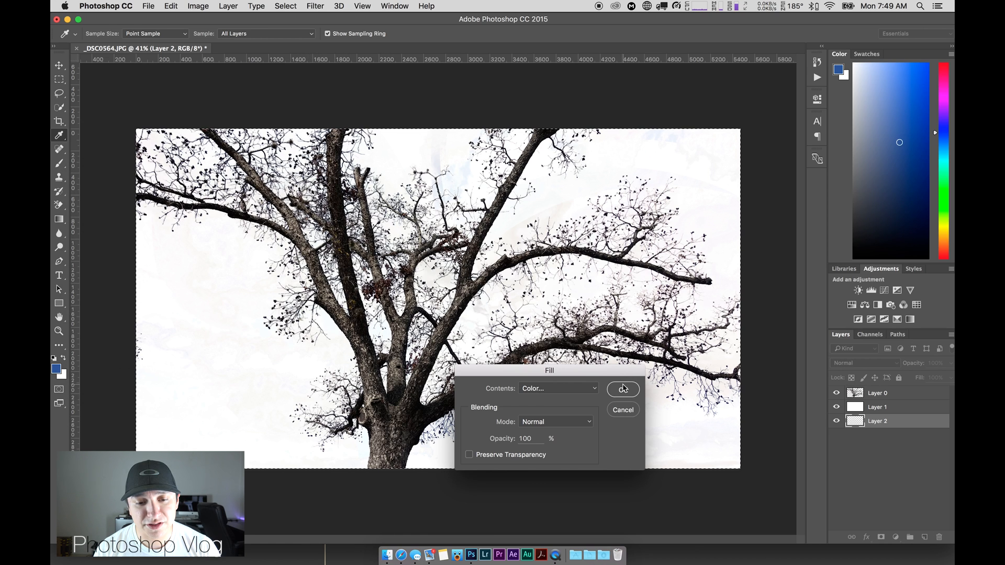
{"action": "left_click", "coordinate": [617, 388]}
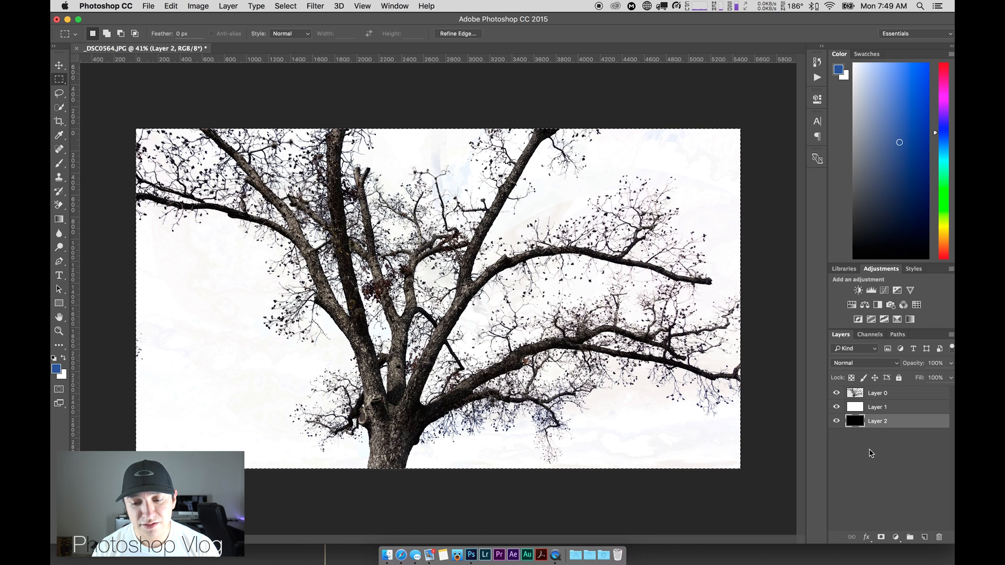
{"action": "key", "text": "super+d"}
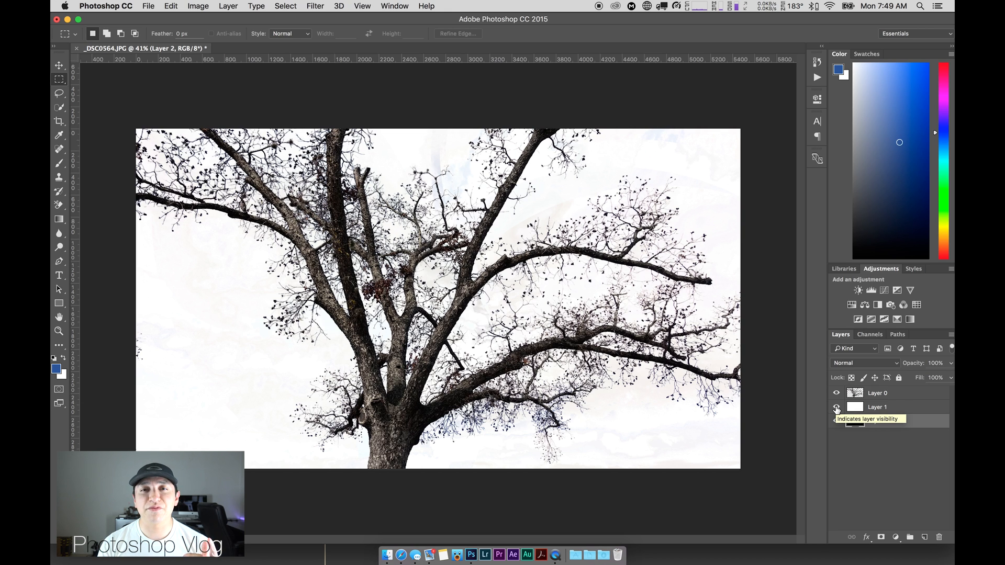
Hide the white layer and check the tree cutout against the black layer for leftover sky
{"action": "left_click", "coordinate": [836, 408]}
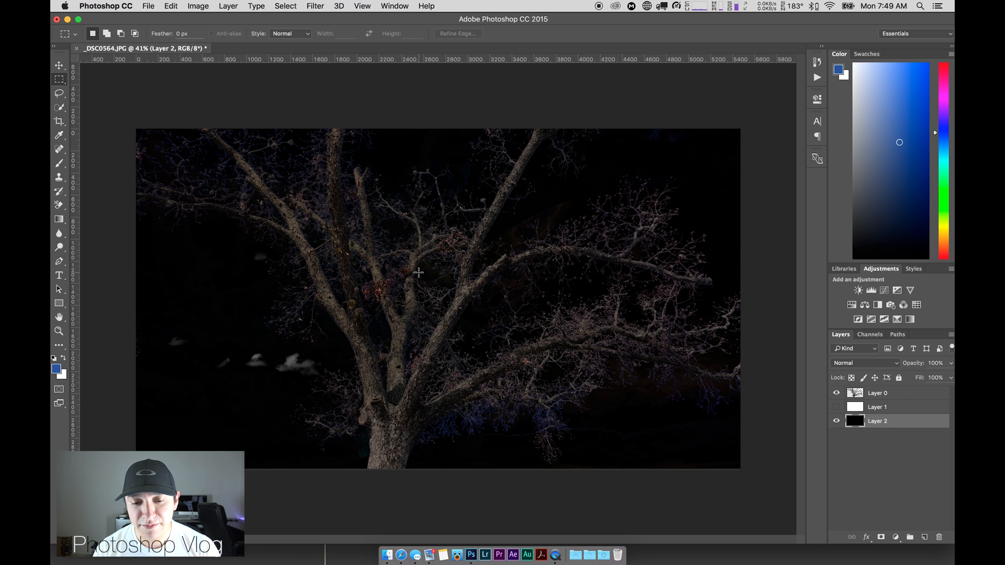
{"action": "scroll", "coordinate": [419, 272], "scroll_direction": "up", "scroll_amount": 3}
{"action": "scroll", "coordinate": [300, 335], "scroll_direction": "down", "scroll_amount": 2}
{"action": "scroll", "coordinate": [300, 335], "scroll_direction": "left", "scroll_amount": 3}
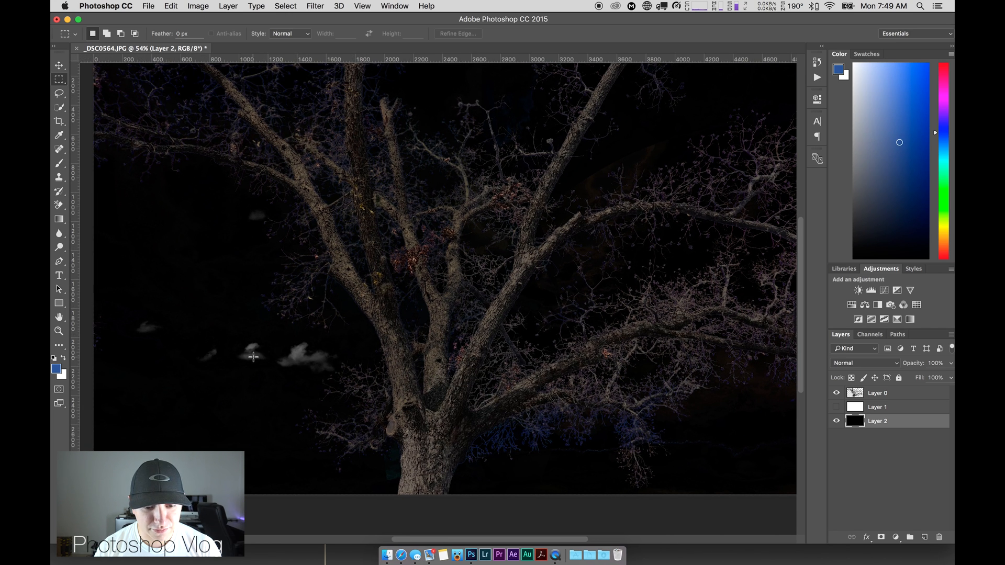
Activate the Background Eraser Tool for cleaning up the leftover clouds beside the tree
{"action": "scroll", "coordinate": [253, 357], "scroll_direction": "down", "scroll_amount": 1}
{"action": "scroll", "coordinate": [254, 357], "scroll_direction": "down", "scroll_amount": 2}
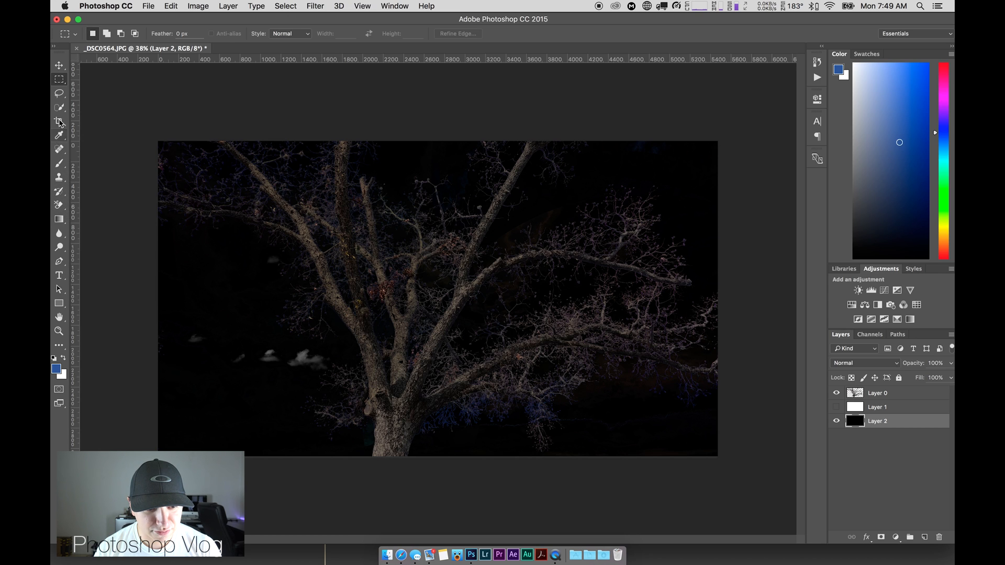
{"action": "left_click", "coordinate": [59, 205]}
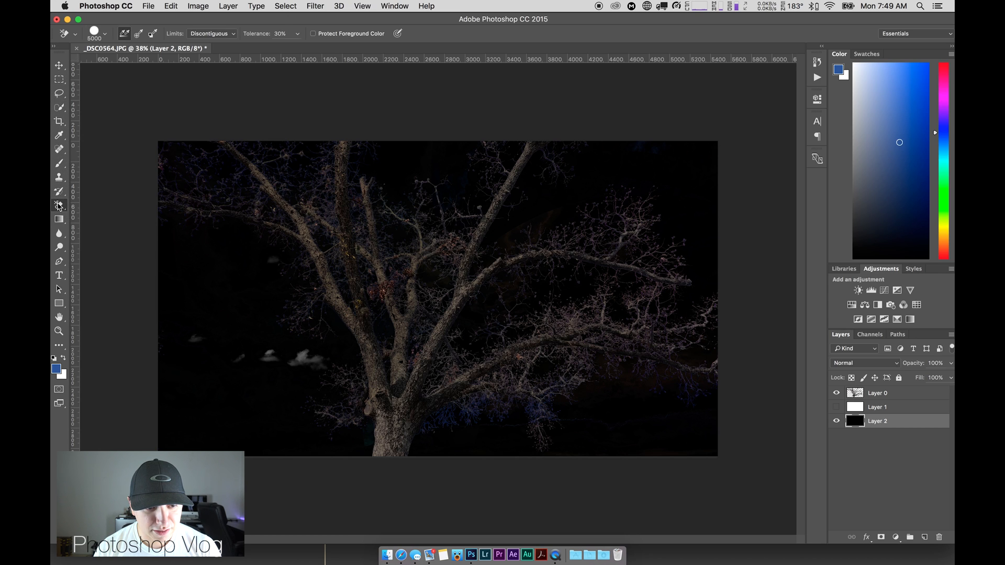
{"action": "left_click", "coordinate": [58, 205]}
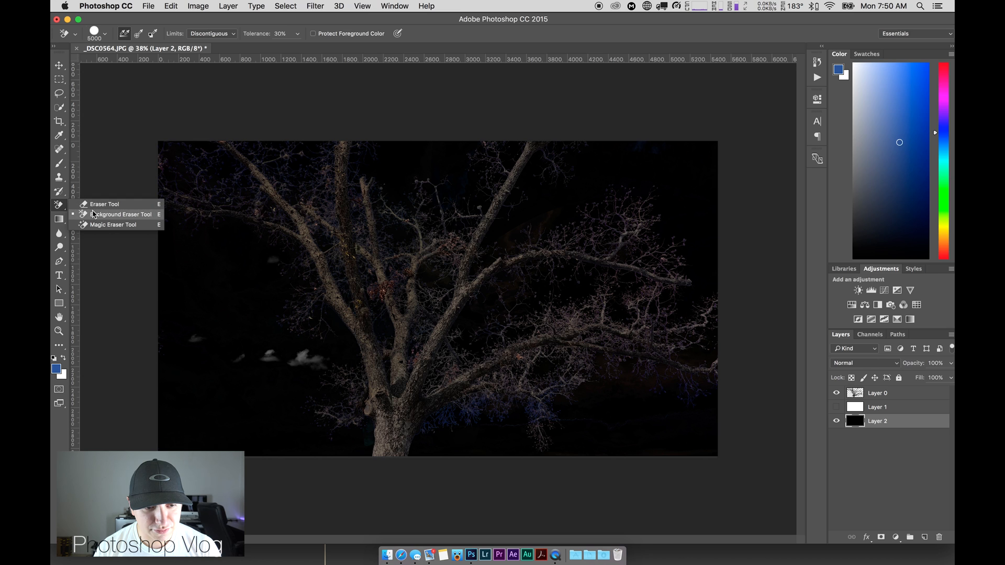
{"action": "left_click", "coordinate": [109, 252]}
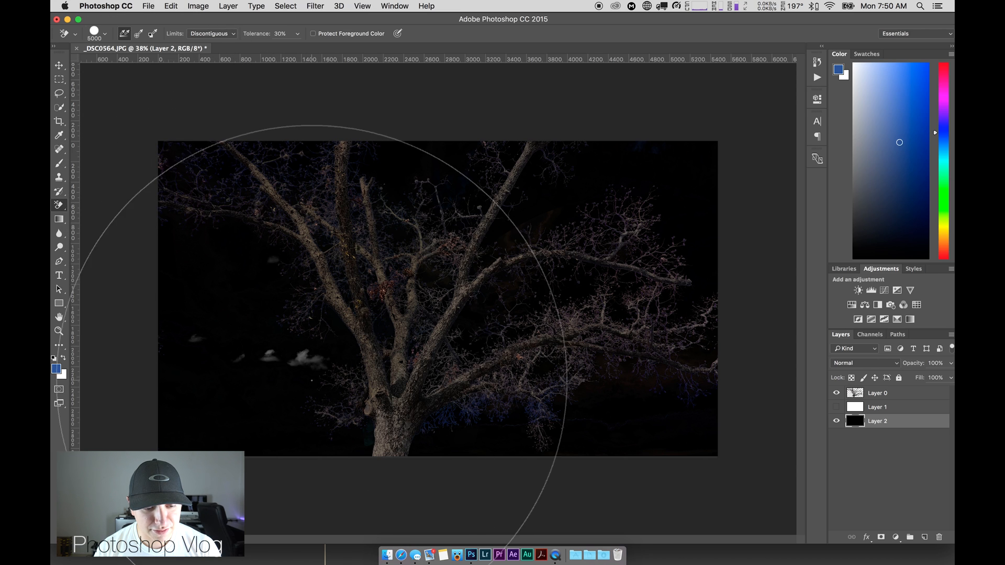
Try the Background Eraser on the leftover clouds with the black Layer 2 selected, and undo the erasure
{"action": "left_click", "coordinate": [302, 356]}
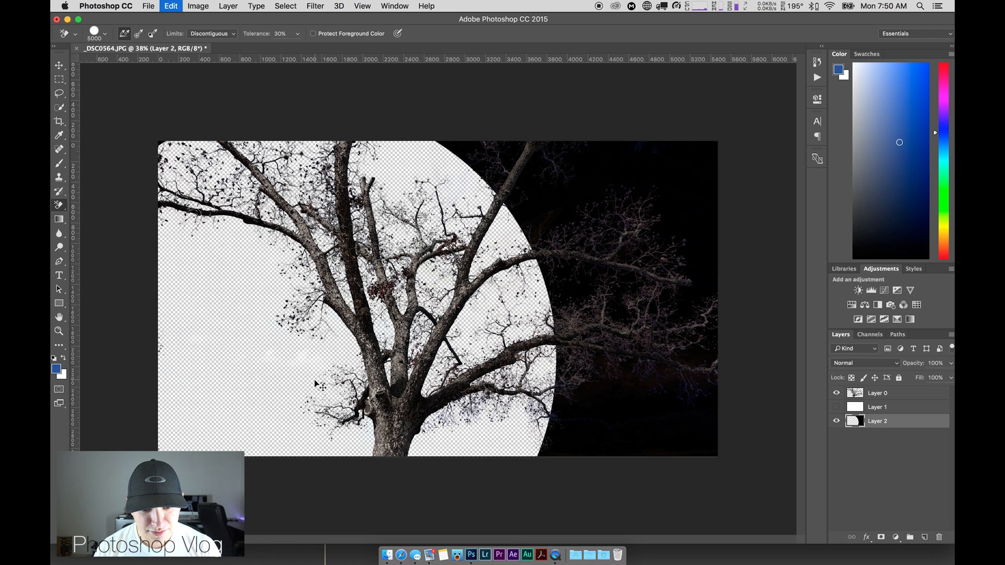
{"action": "key", "text": "super+z"}
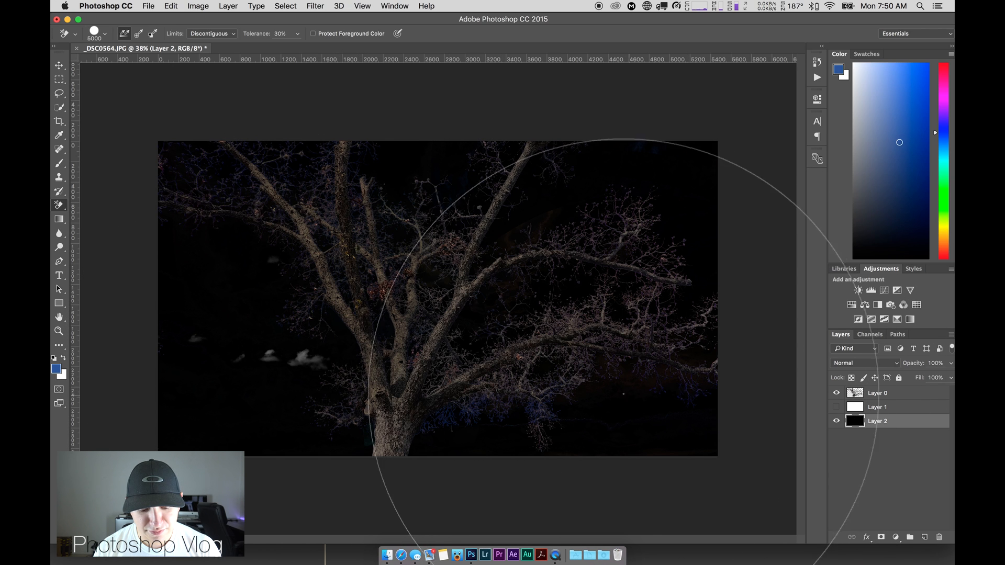
Erase the leftover clouds from Layer 0 with the Background Eraser, hide the black Layer 2, and finish with the Move tool active
{"action": "left_click", "coordinate": [900, 393]}
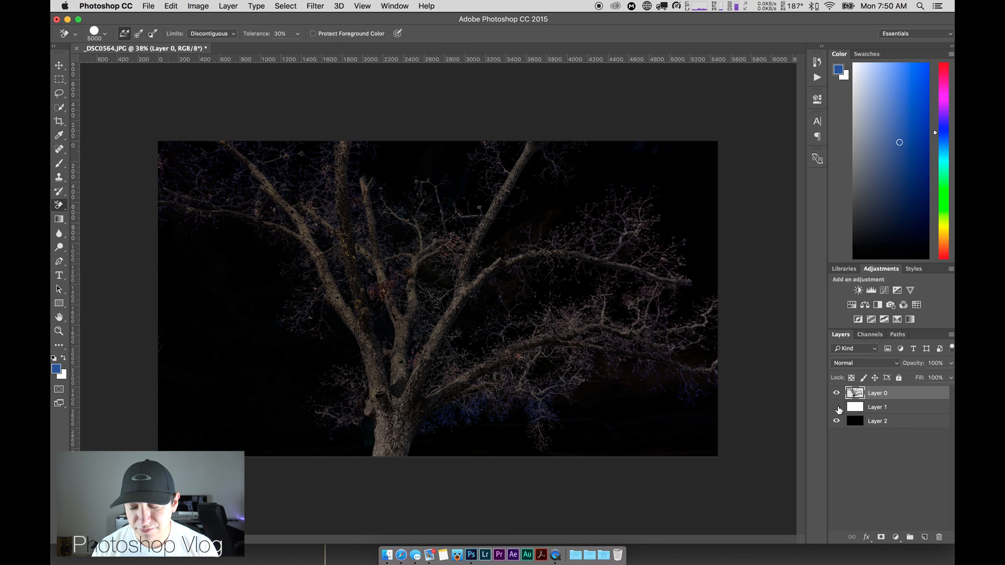
{"action": "left_click", "coordinate": [835, 420]}
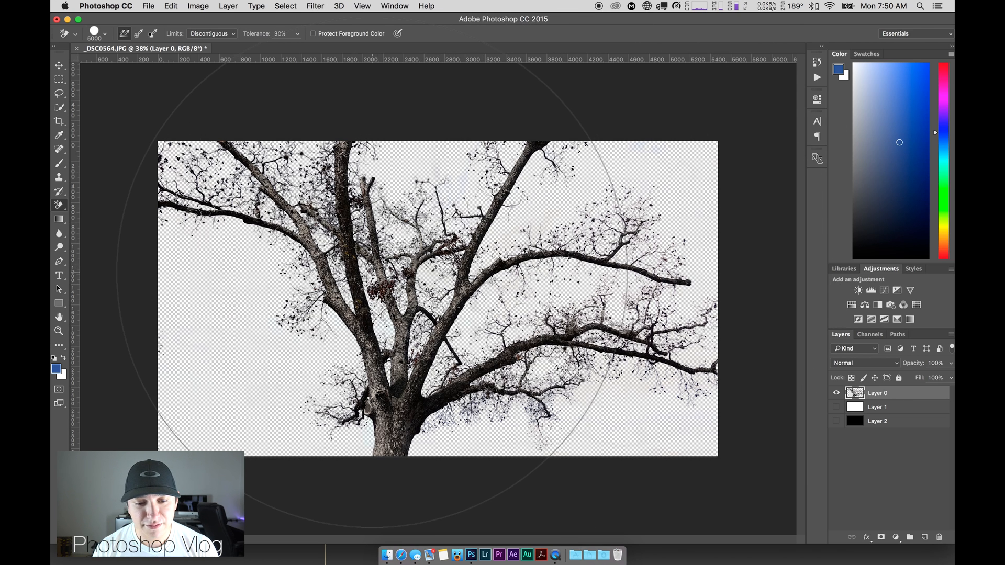
{"action": "left_click", "coordinate": [59, 66]}
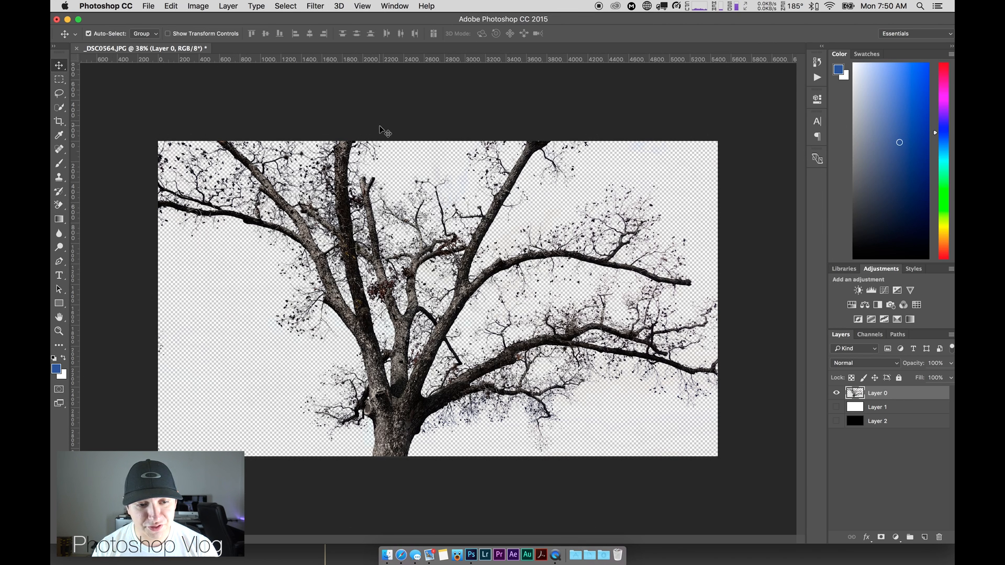